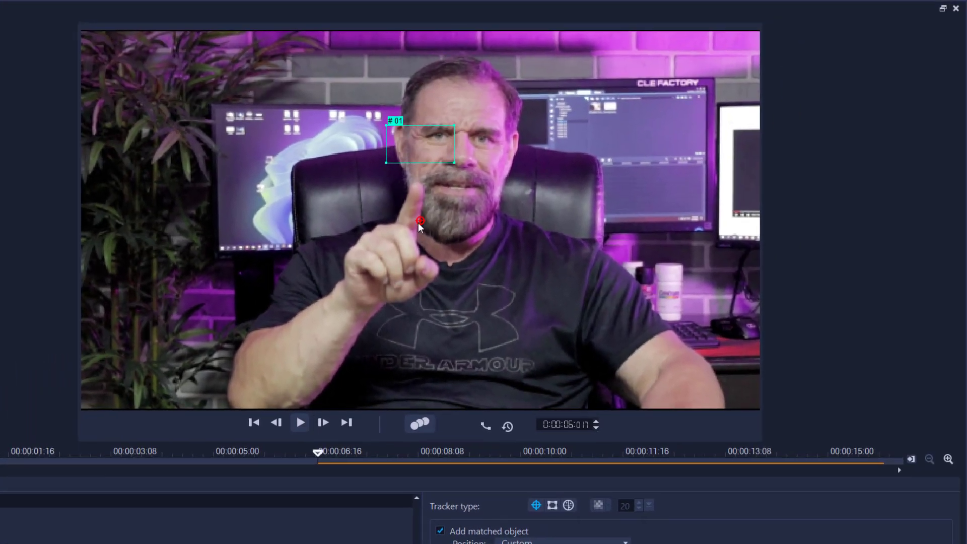
Place the tracker on the pointing hand, position the matched object just above the fingertip, and run the motion tracking
left_click_drag(420, 220, 385, 252)
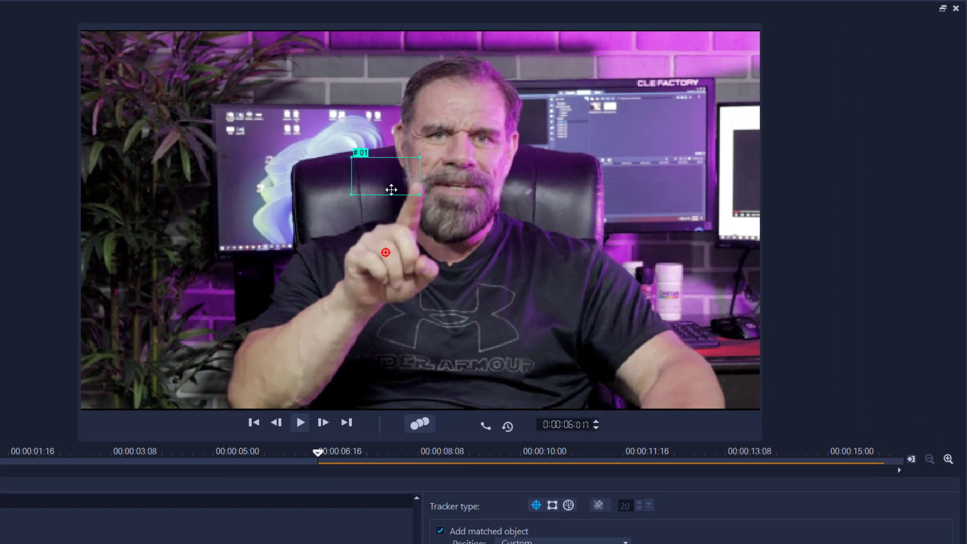
left_click_drag(392, 190, 417, 166)
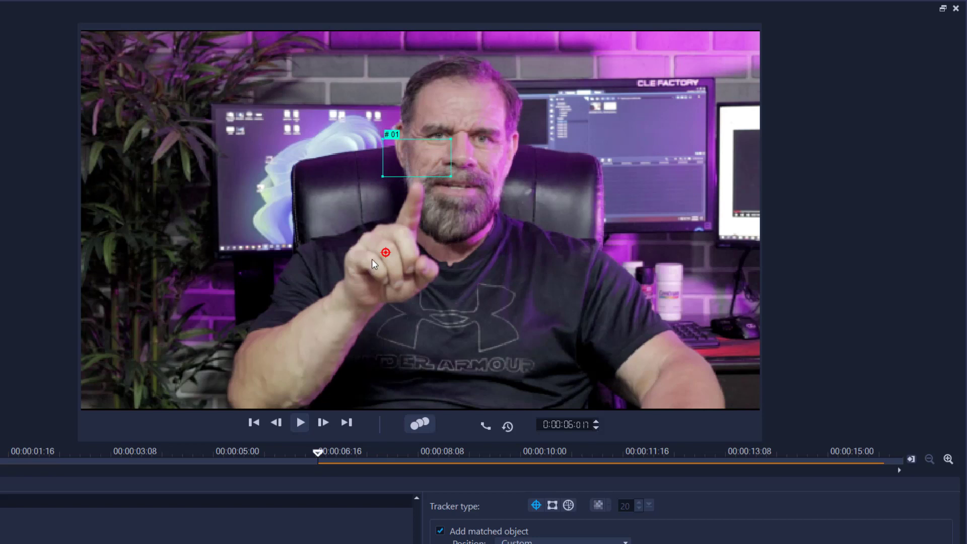
left_click(419, 425)
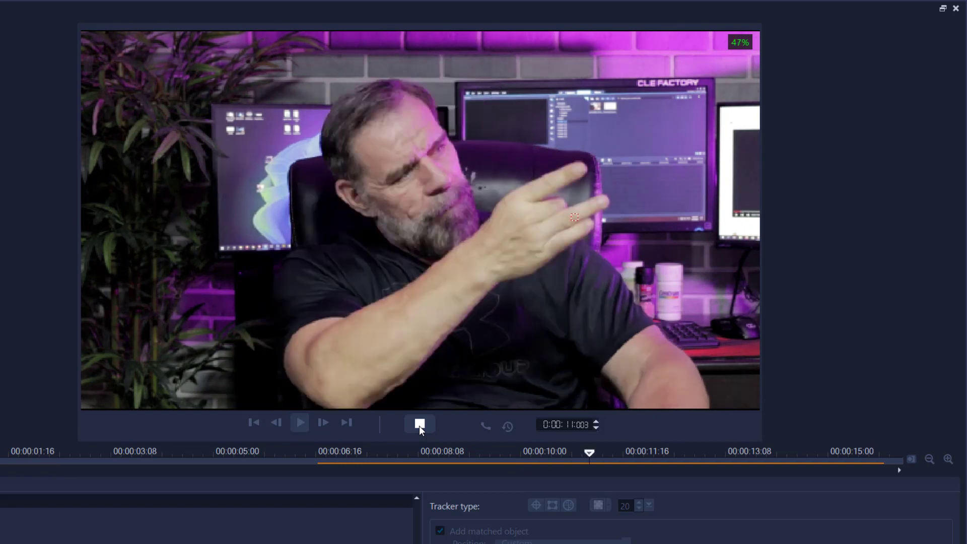
left_click(419, 425)
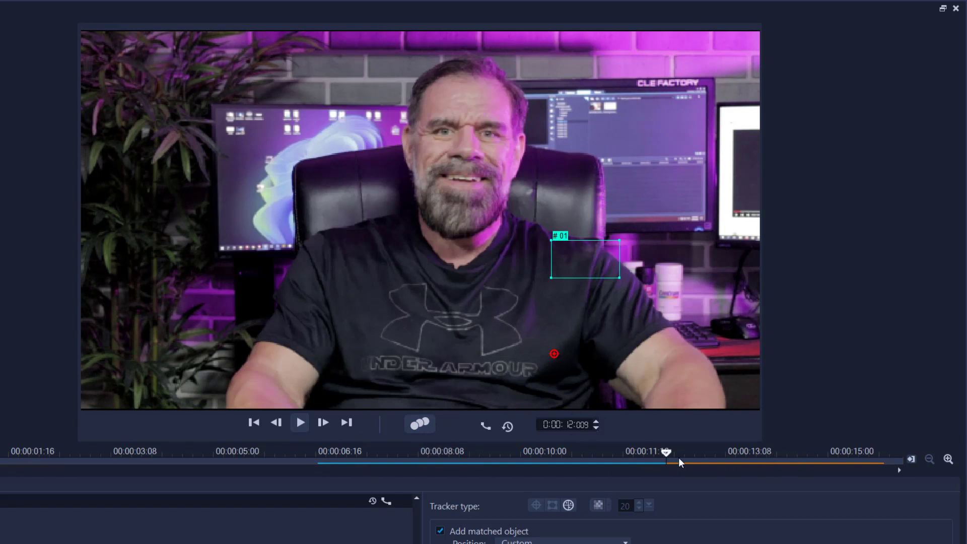
Set the track-out point at 0:00:11:012, while the hand is still raised, and accept the motion tracking
left_click_drag(664, 452, 584, 455)
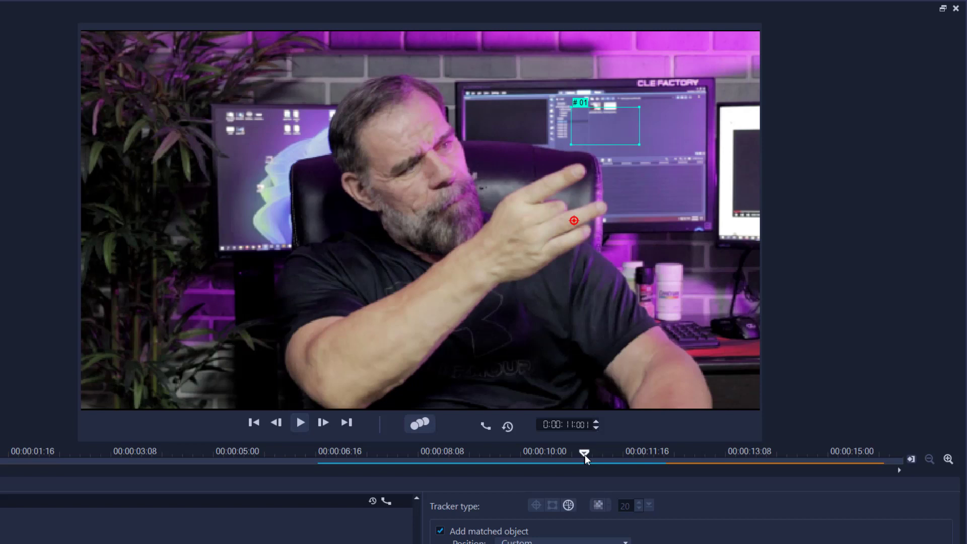
left_click_drag(586, 454, 613, 450)
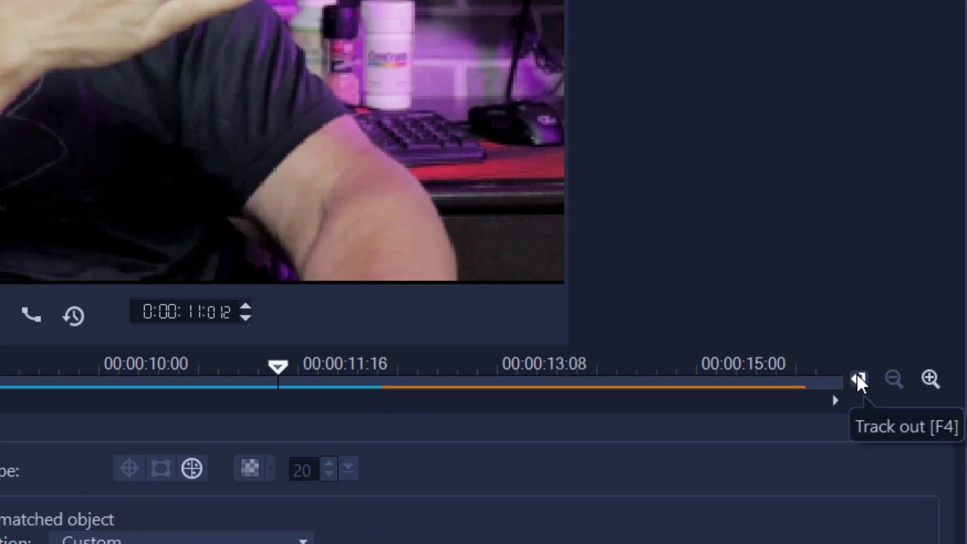
left_click(857, 377)
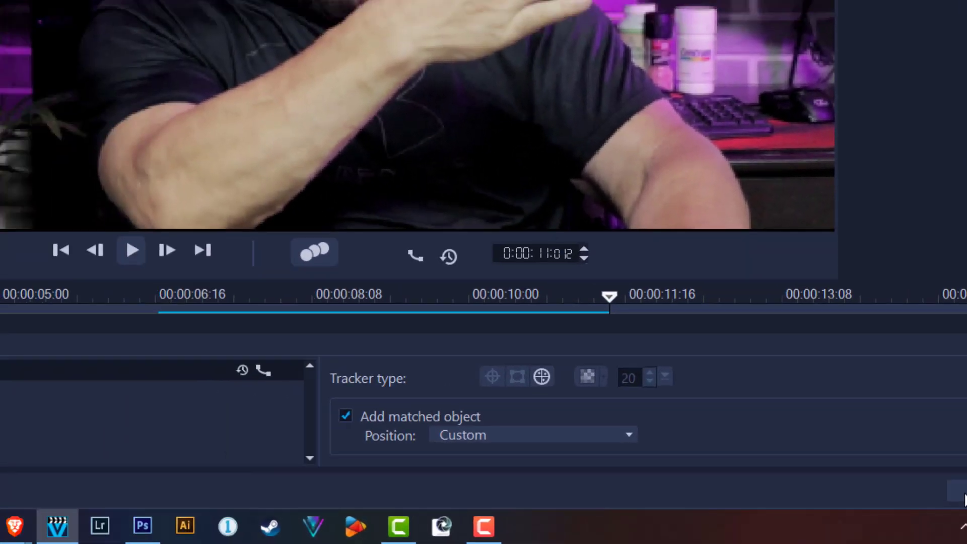
left_click(963, 496)
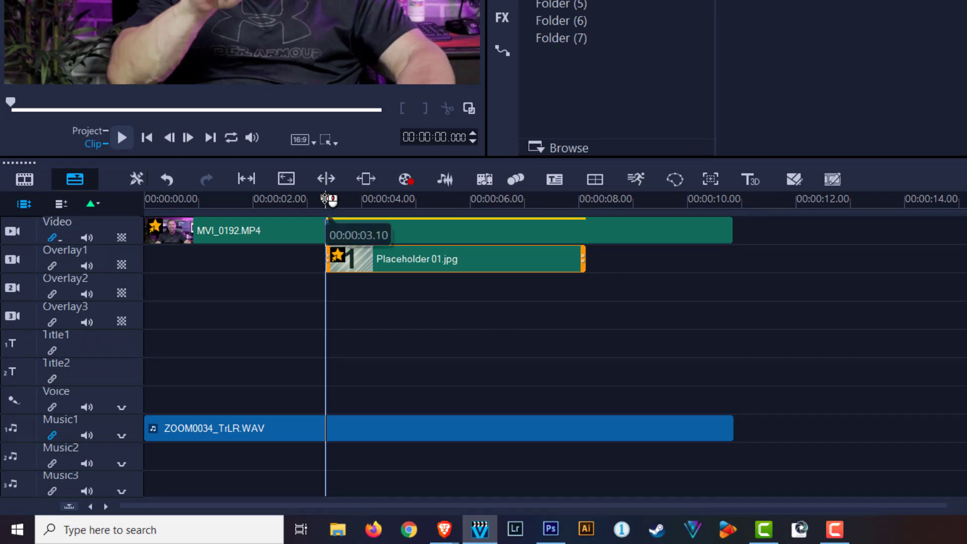
Play the project from just before the placeholder clip to check that the placeholder follows the hand
left_click_drag(326, 199, 305, 199)
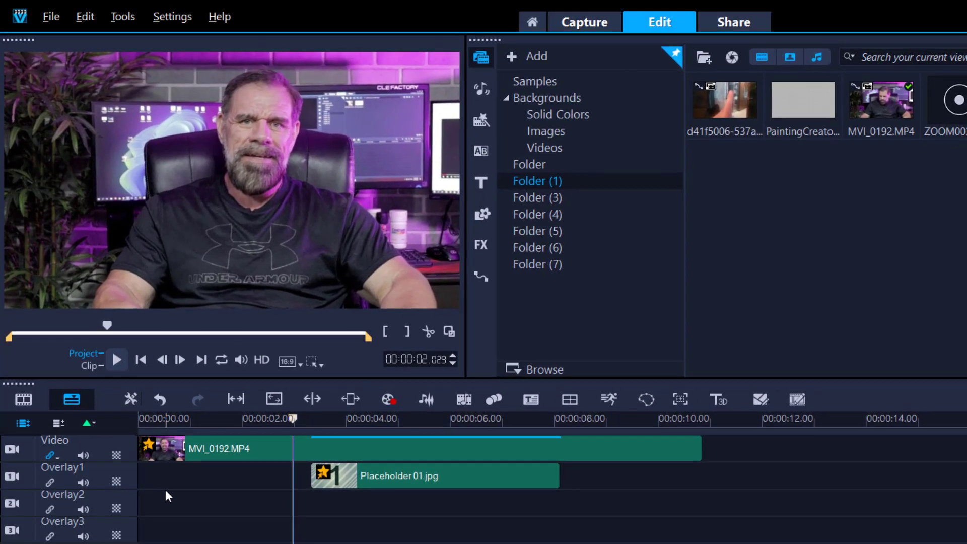
key("space")
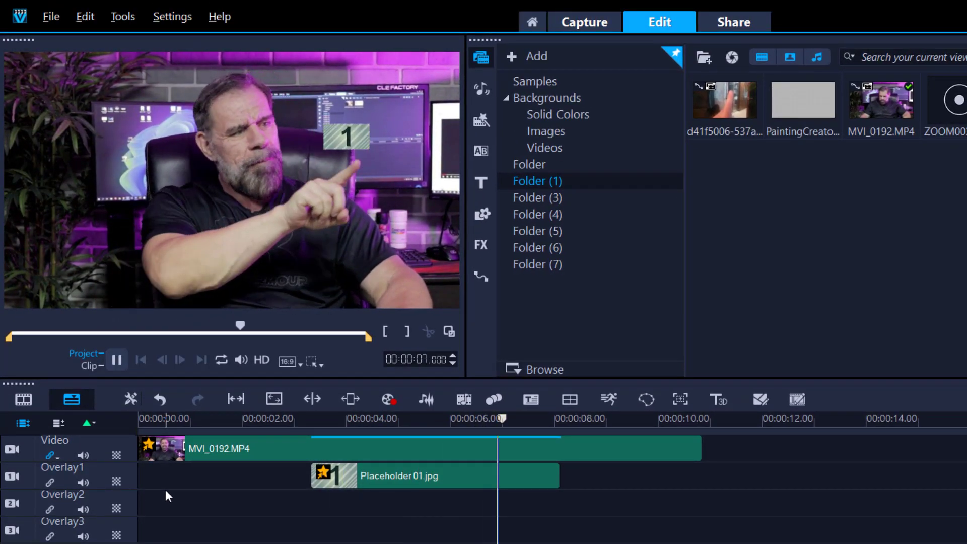
key("space")
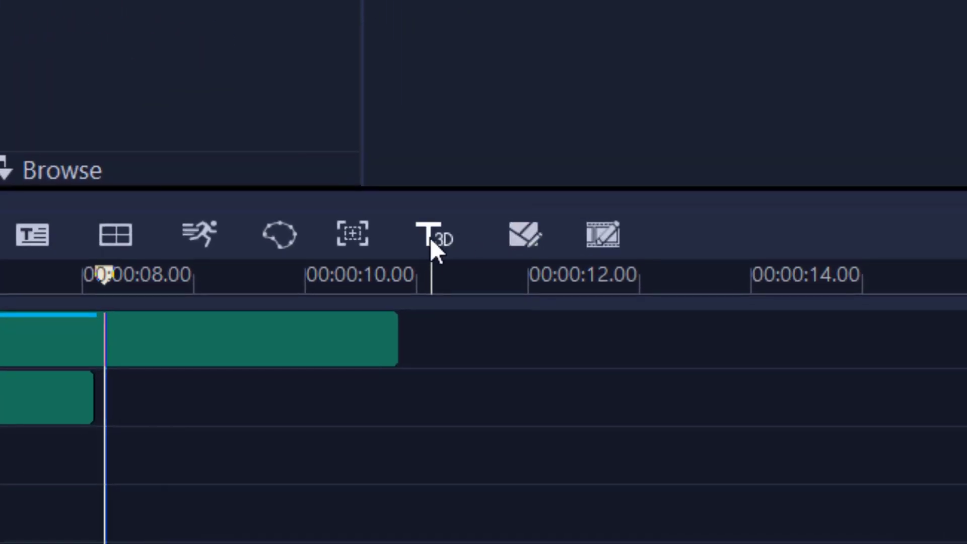
Create a new 3D title and replace its default text with GRIPPS
left_click(430, 238)
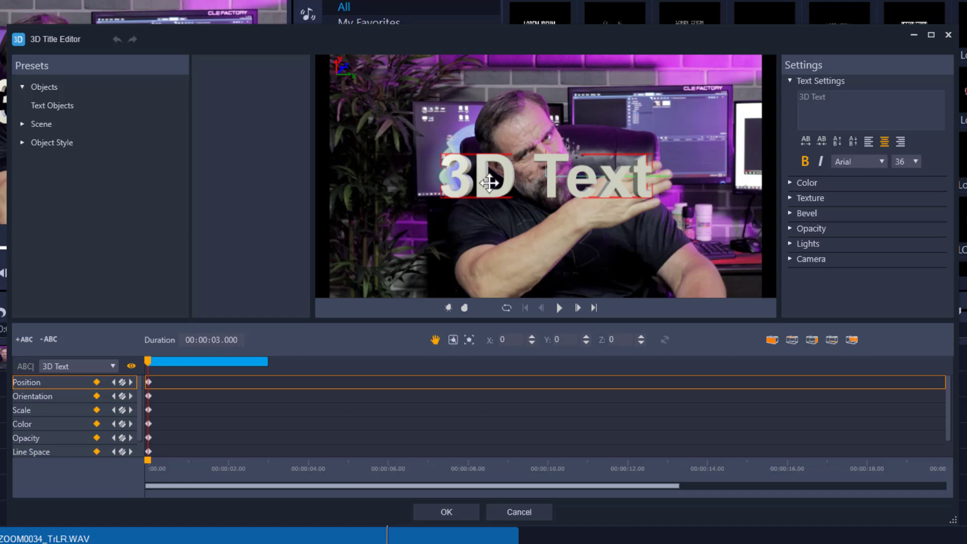
left_click_drag(835, 102, 783, 104)
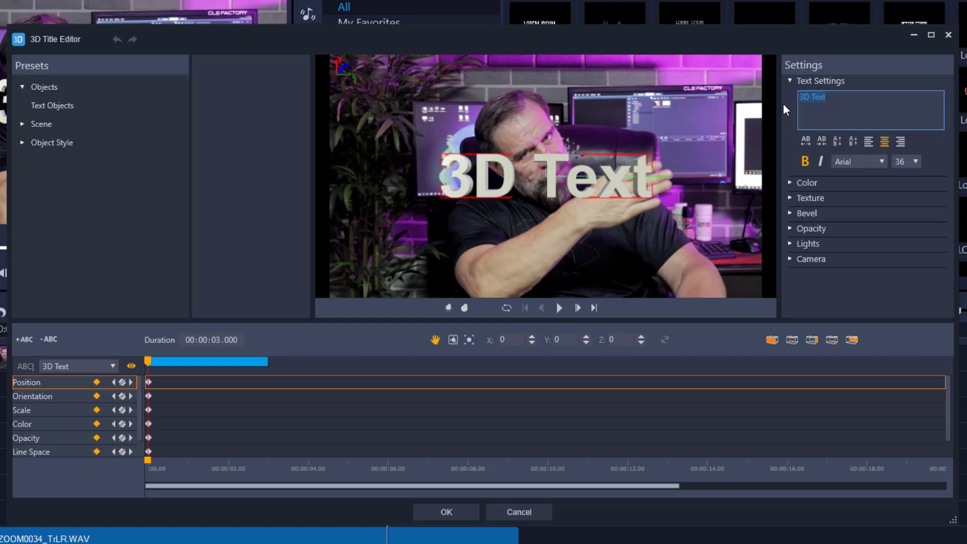
type("GRI")
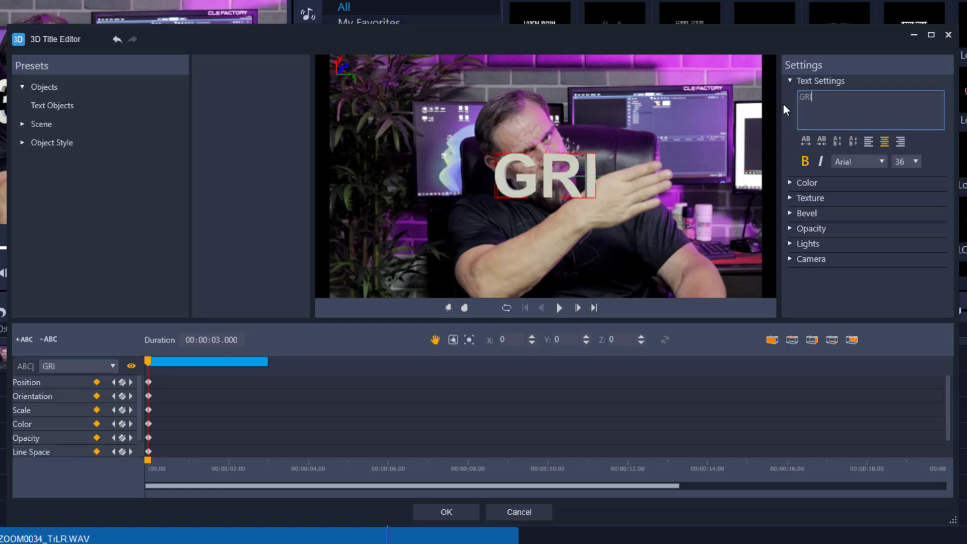
type("PPS")
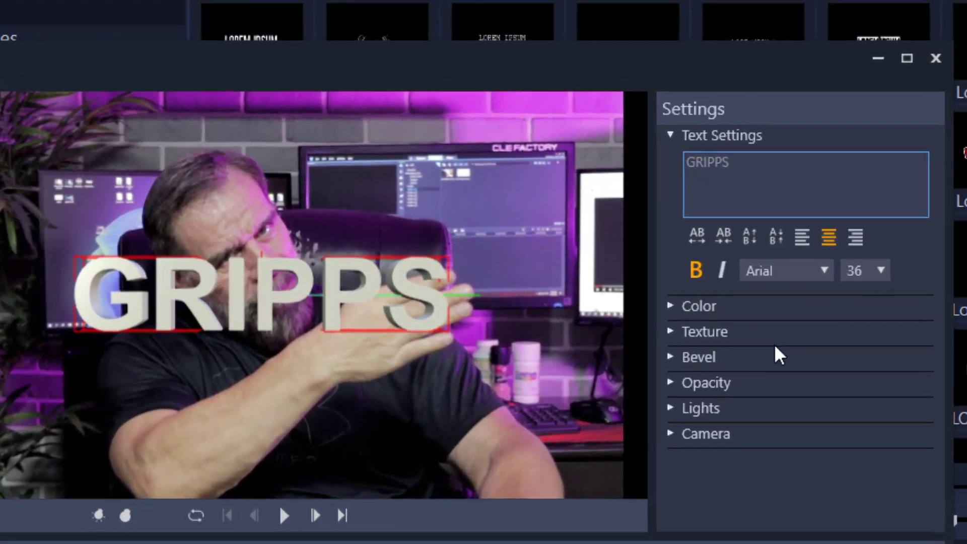
Apply Strawberry Wallpapers.jpg as the texture of the 3D text and add the title to the timeline
left_click(668, 334)
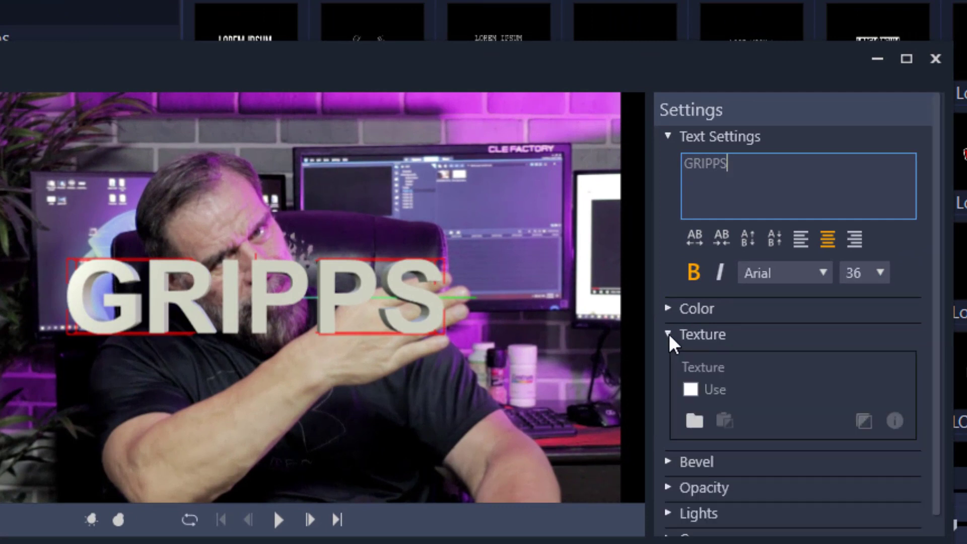
left_click(691, 388)
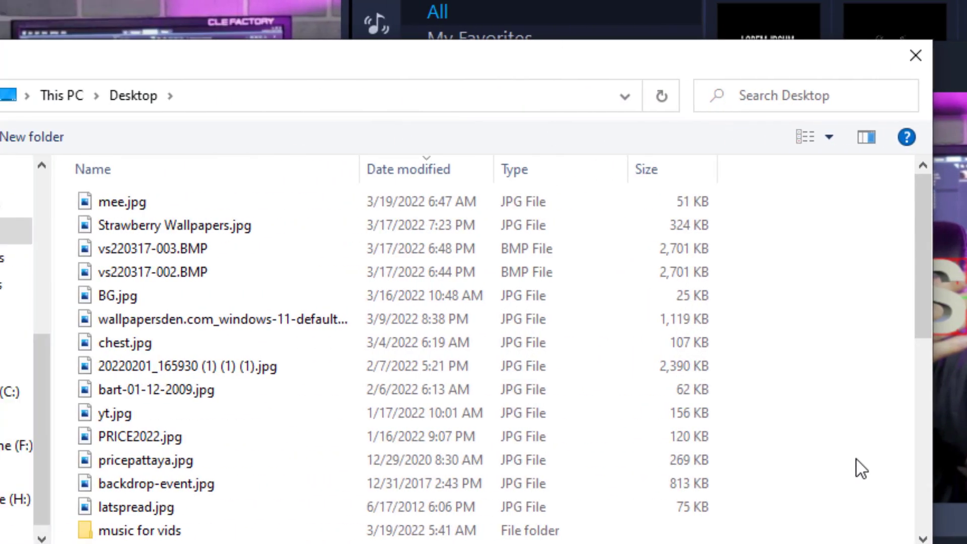
double_click(210, 225)
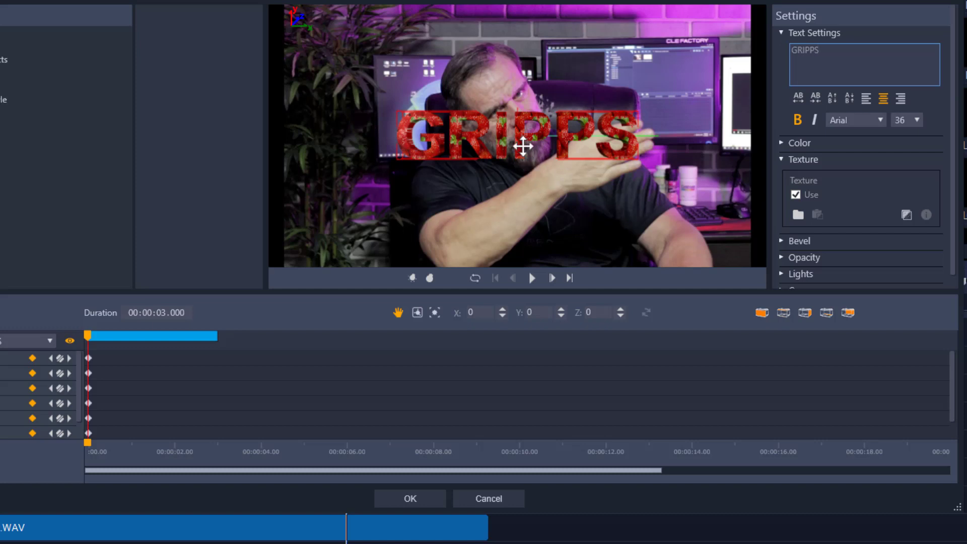
left_click(416, 498)
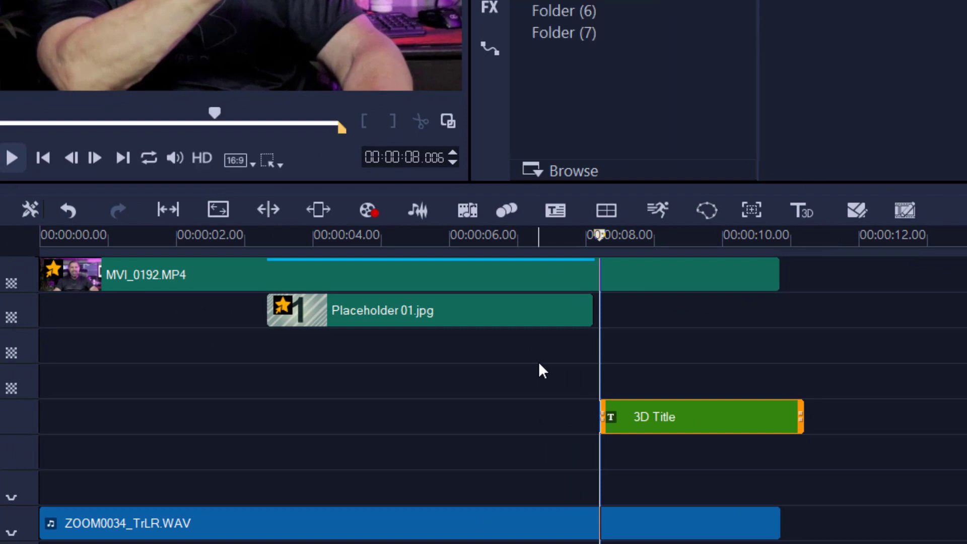
Move and stretch the 3D title clip so it spans the same time range as the Placeholder 01.jpg clip
left_click(540, 364)
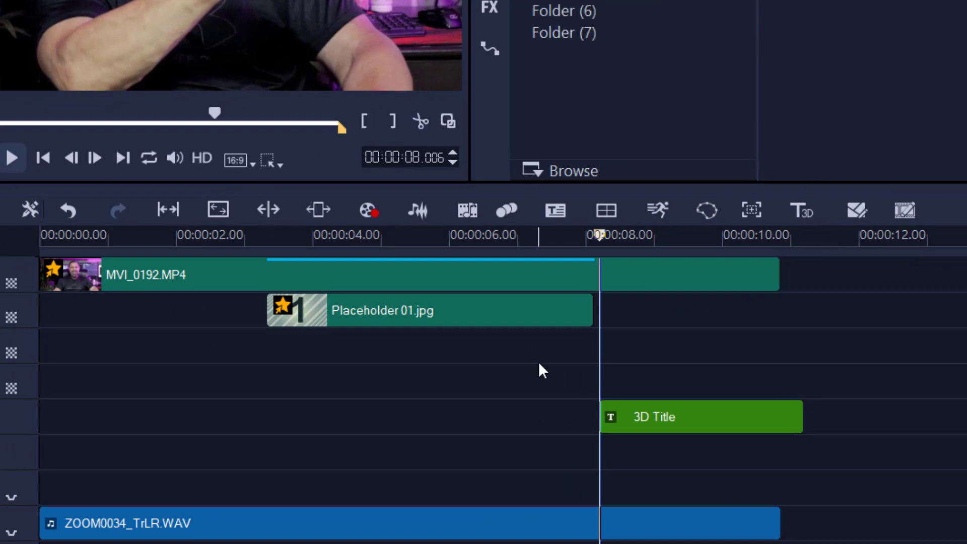
left_click(678, 418)
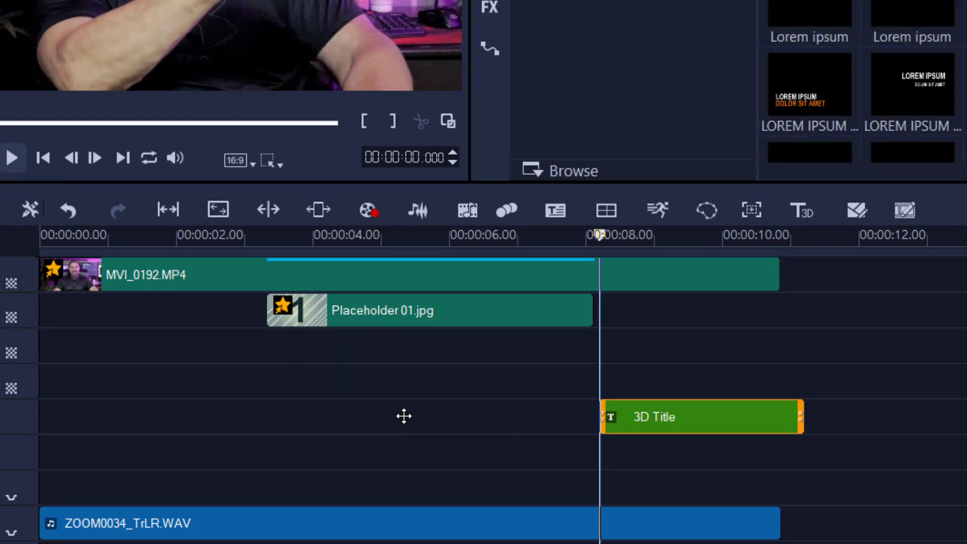
left_click_drag(404, 416, 594, 418)
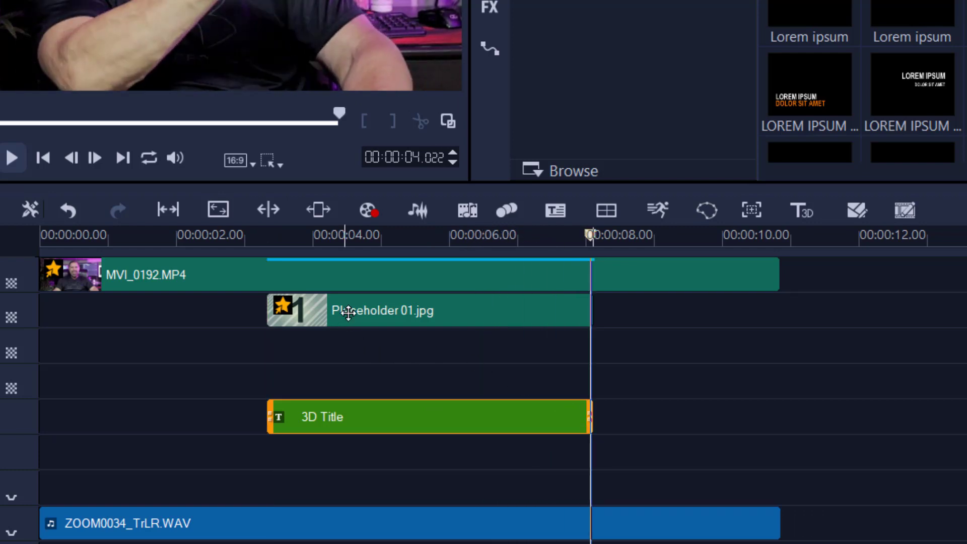
Copy the attributes of the Placeholder 01.jpg clip and paste all of them onto the 3D title clip
left_click(387, 311)
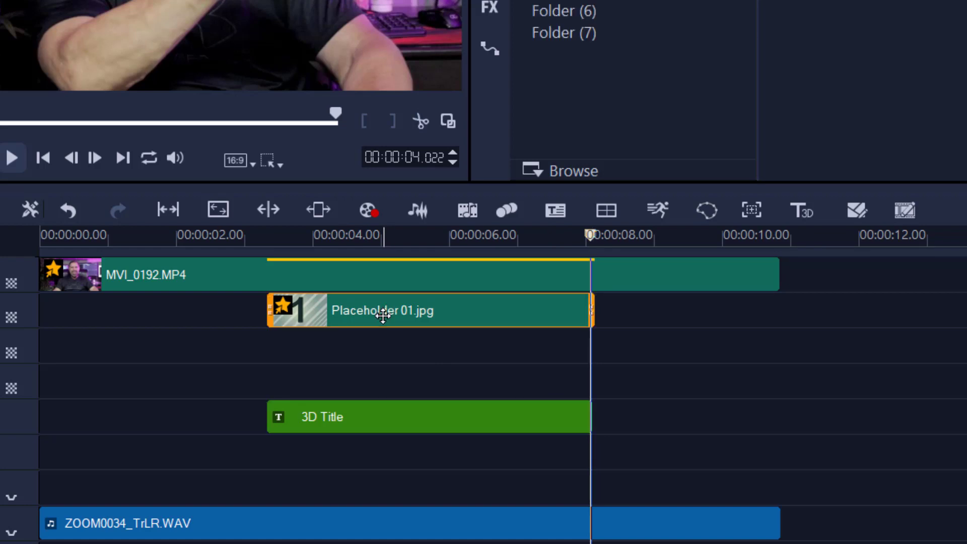
right_click(279, 308)
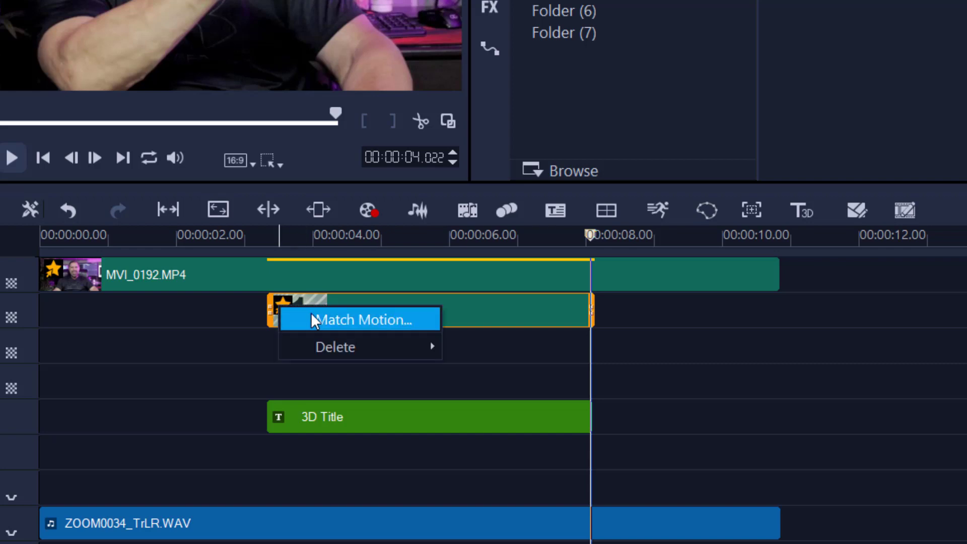
left_click(505, 317)
right_click(502, 331)
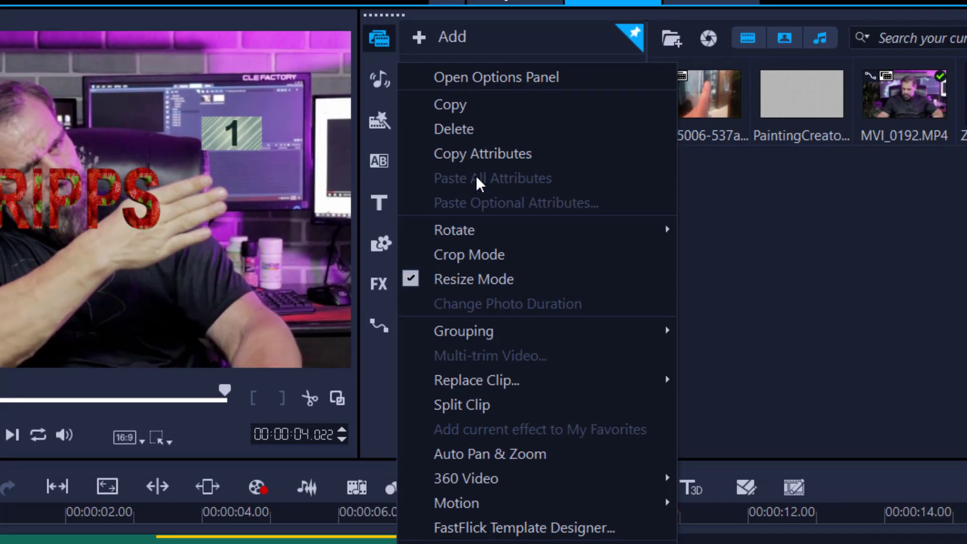
left_click(476, 158)
left_click(380, 507)
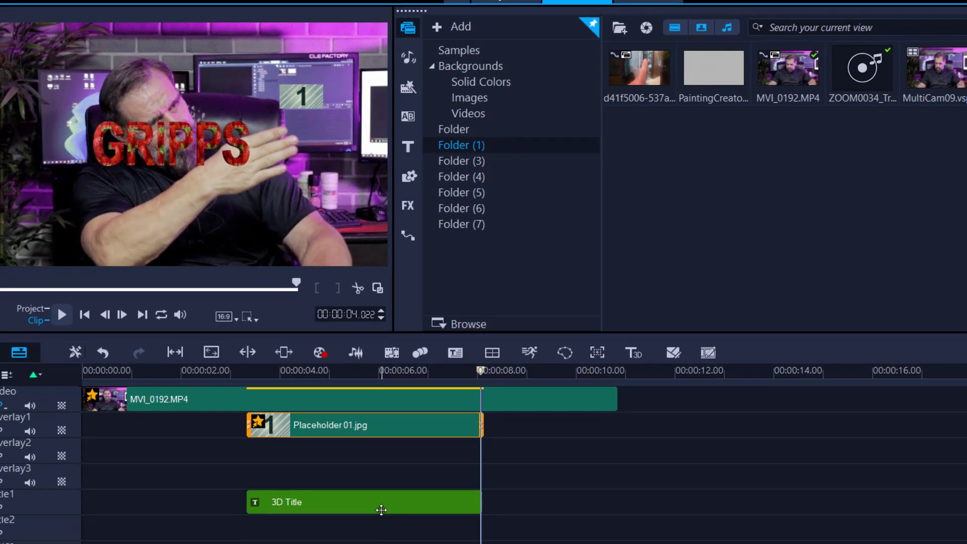
right_click(379, 506)
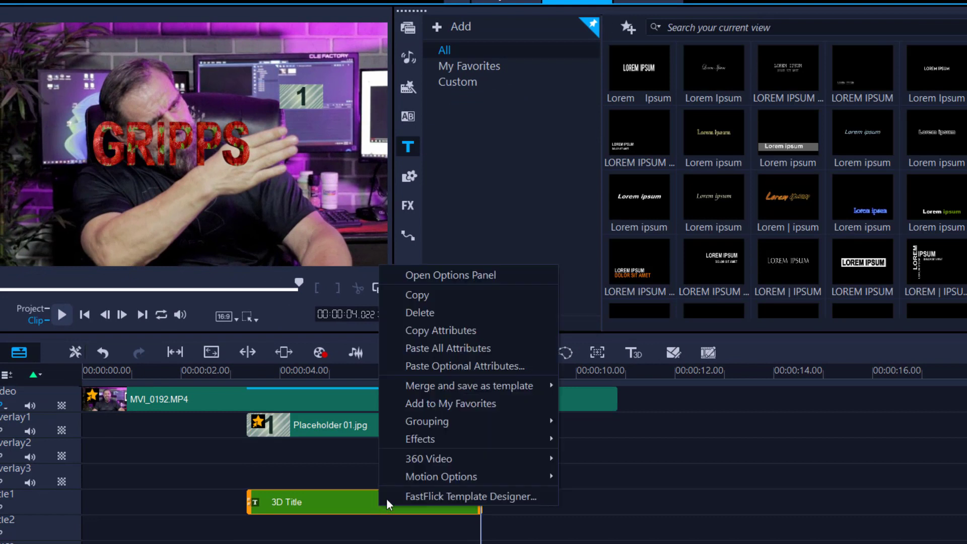
left_click(449, 352)
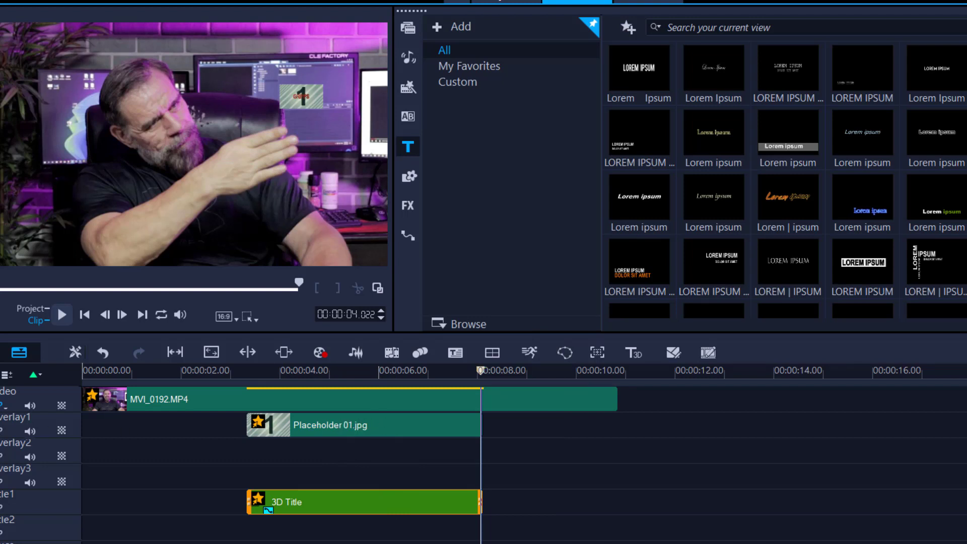
Move the 3D title clip to the Overlay2 track and preview its motion with the placeholder track hidden
left_click(408, 28)
left_click_drag(330, 506, 337, 451)
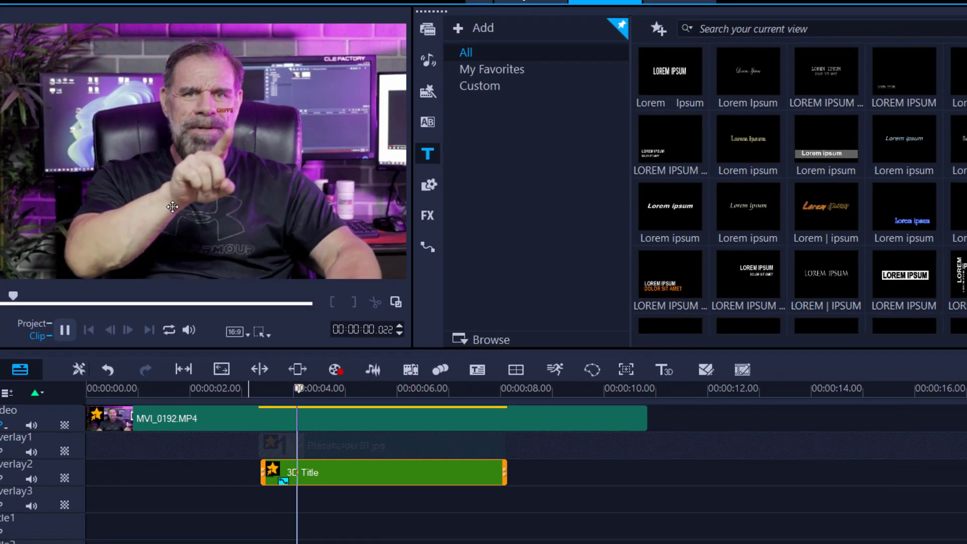
key("space")
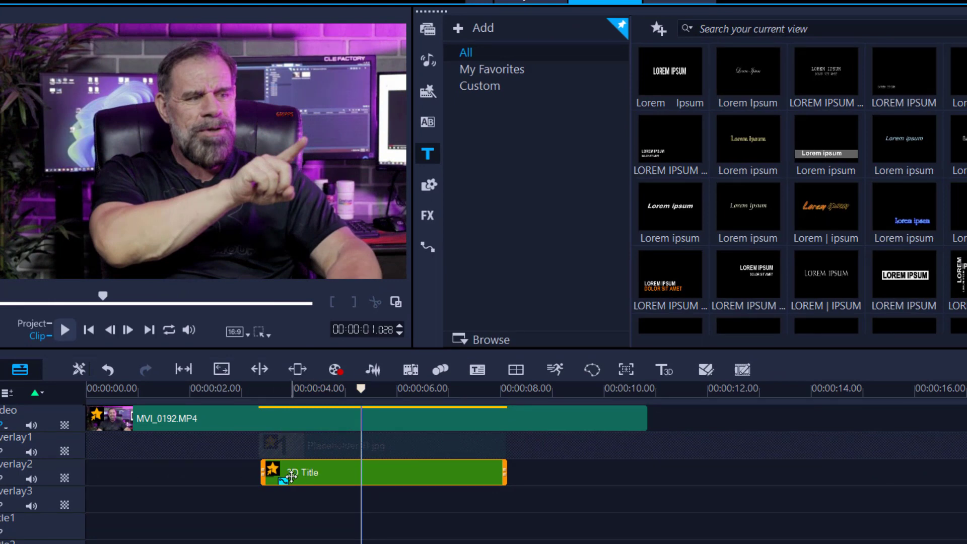
In the title's Match Motion settings, enlarge it to size X 52, Y 51 and copy the first keyframe to all keyframes after it
right_click(271, 470)
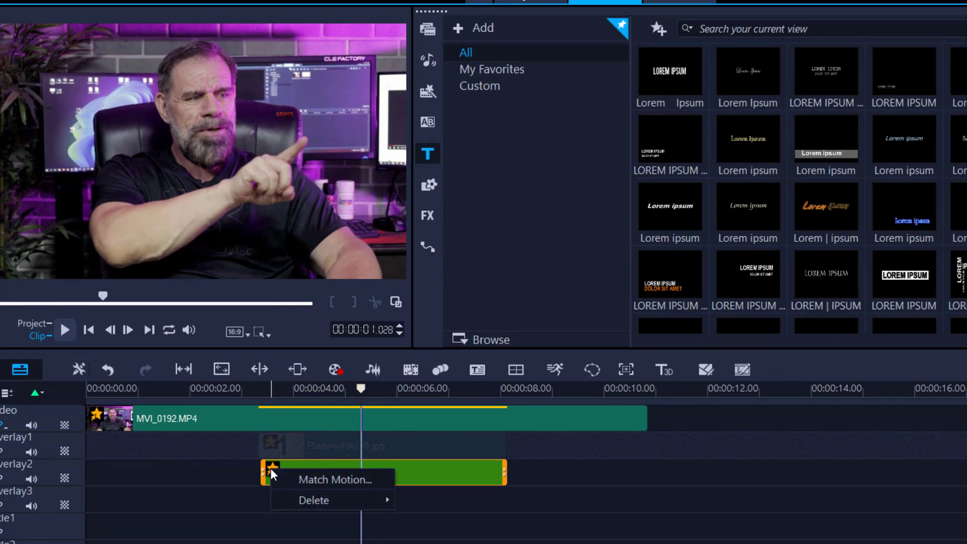
left_click(324, 481)
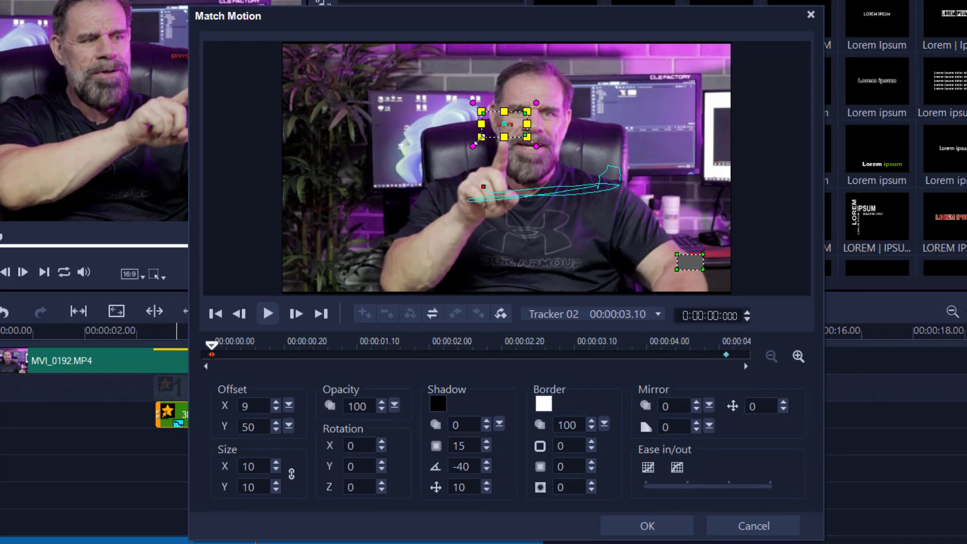
left_click_drag(475, 142, 375, 194)
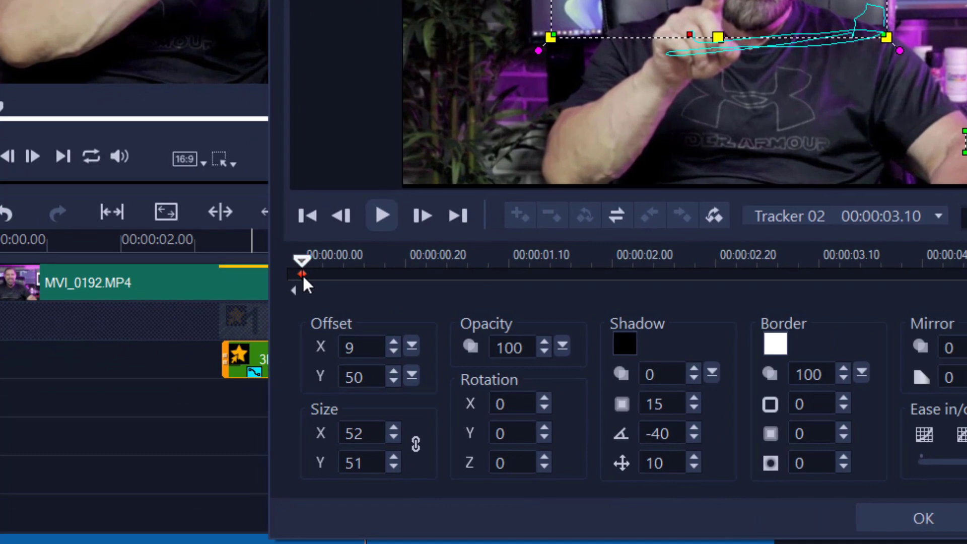
right_click(212, 354)
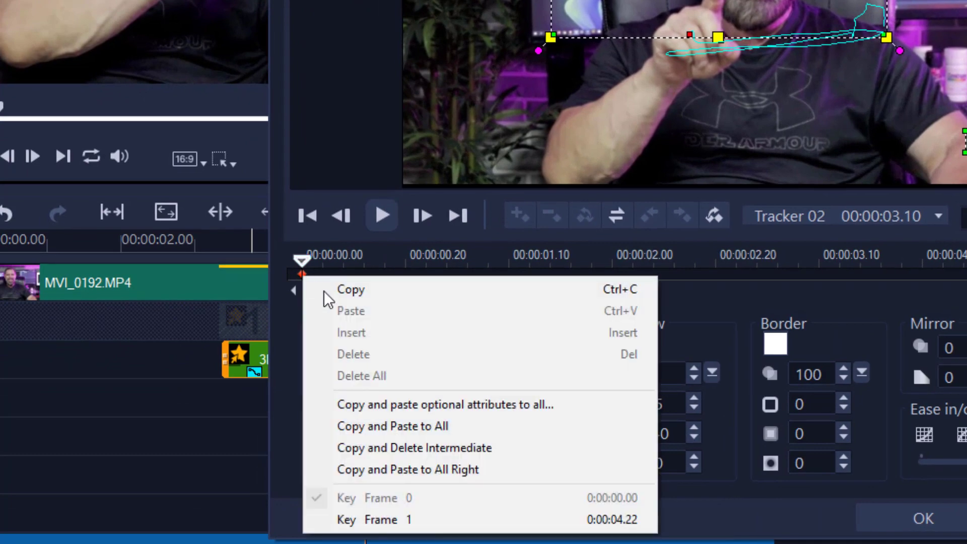
left_click(416, 470)
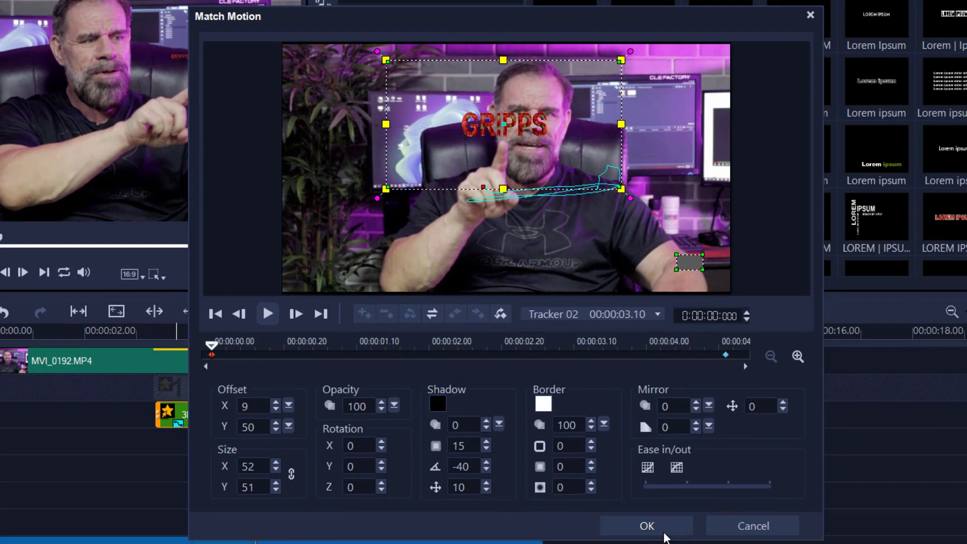
Apply the Match Motion settings and play the project from about 4 seconds to check how the title follows the hand
left_click(861, 524)
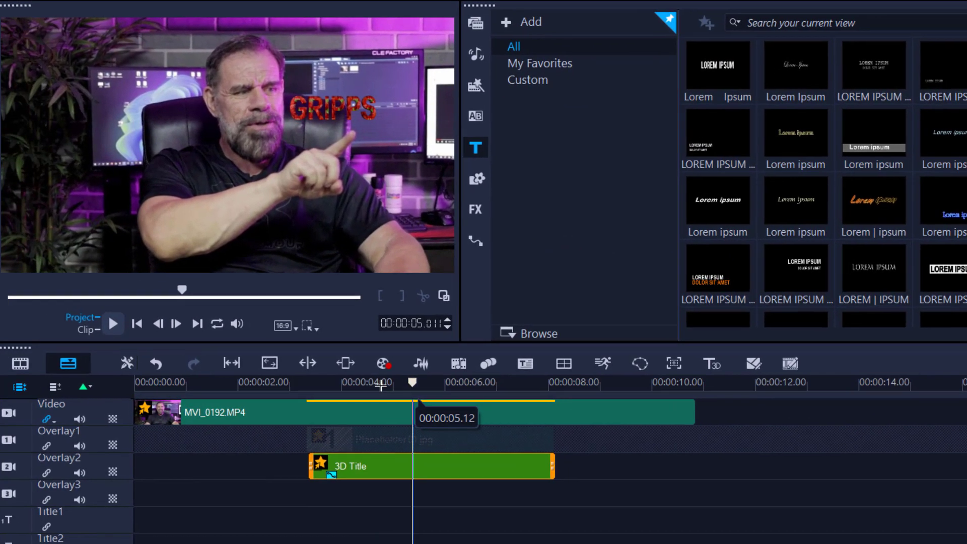
left_click_drag(256, 330, 179, 336)
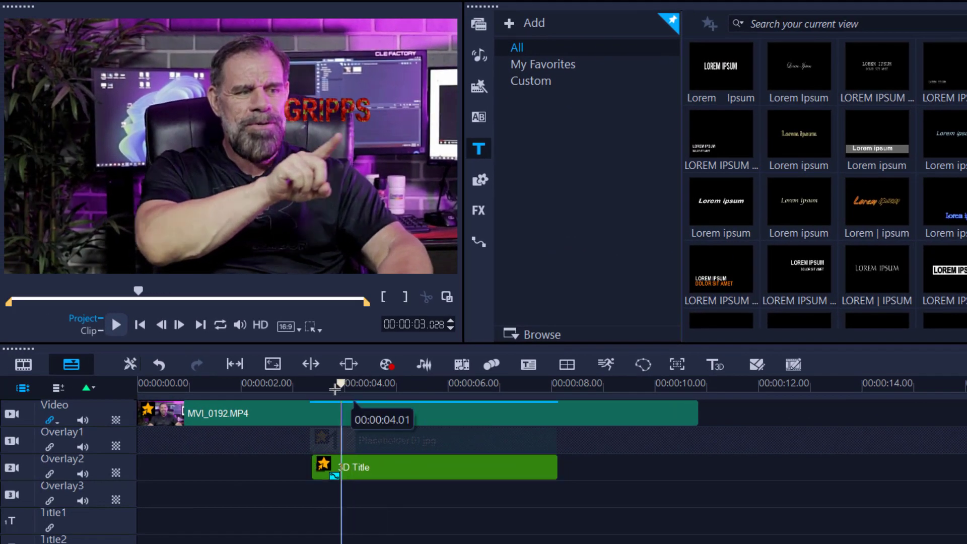
key("space")
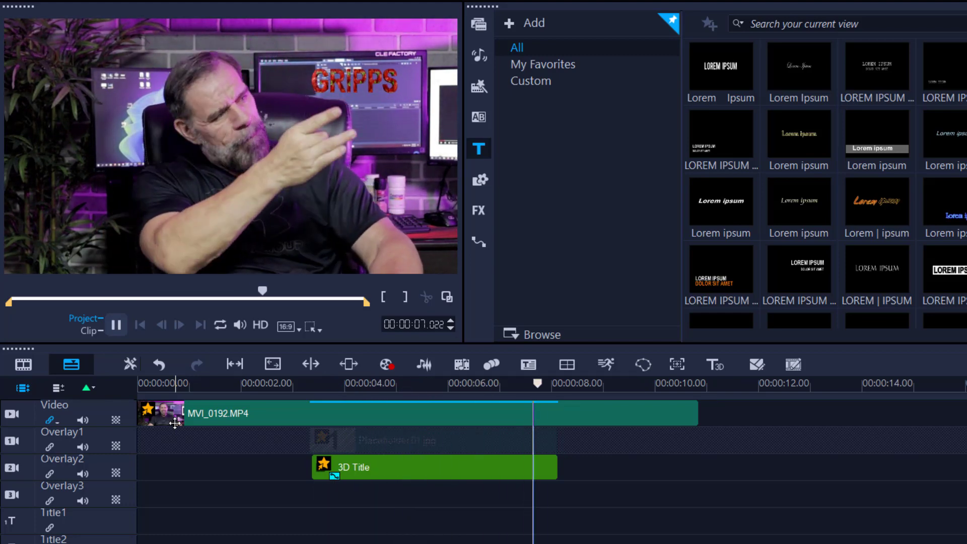
key("space")
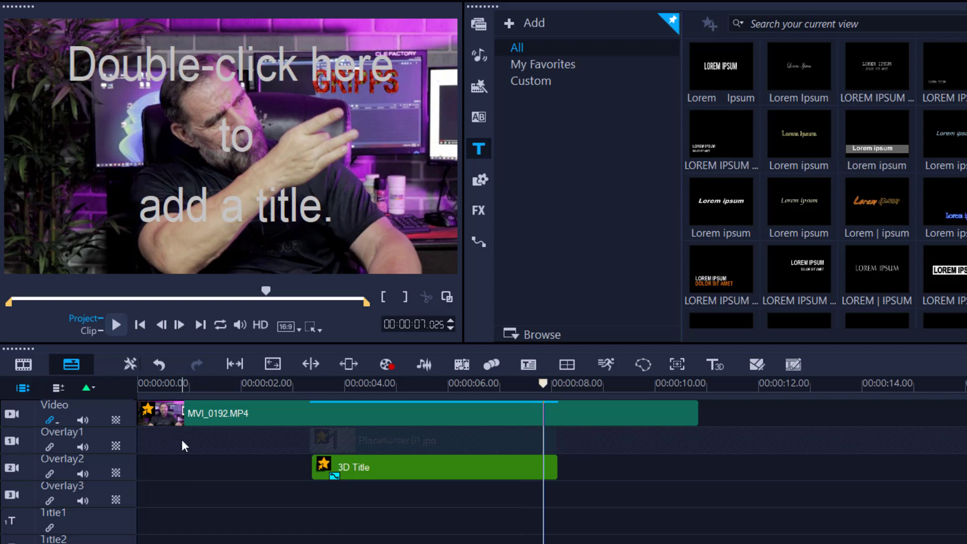
In the title's Match Motion settings, keyframe 00:00:04.012 and move the title off the frame's right edge at the last keyframe, offset X 94, Y 40
left_click(389, 468)
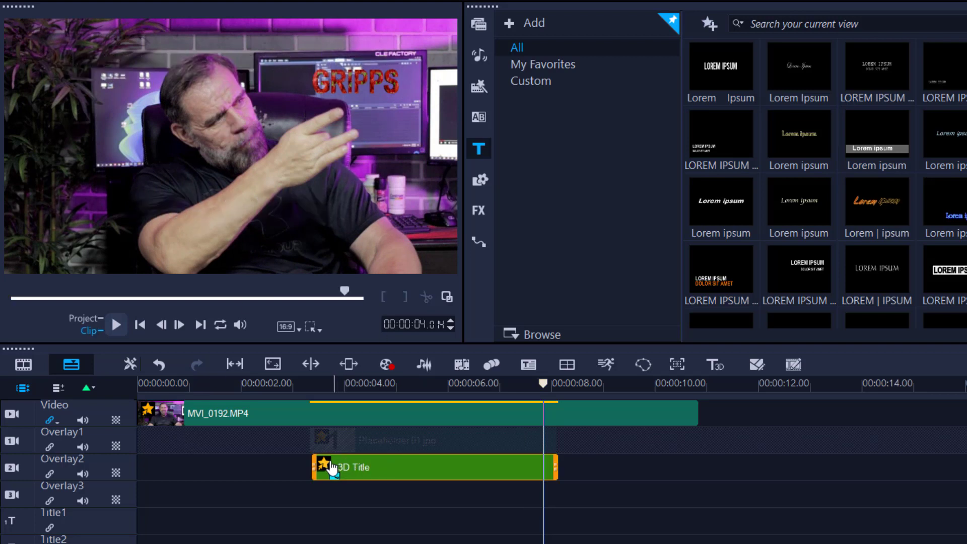
right_click(323, 470)
left_click(339, 473)
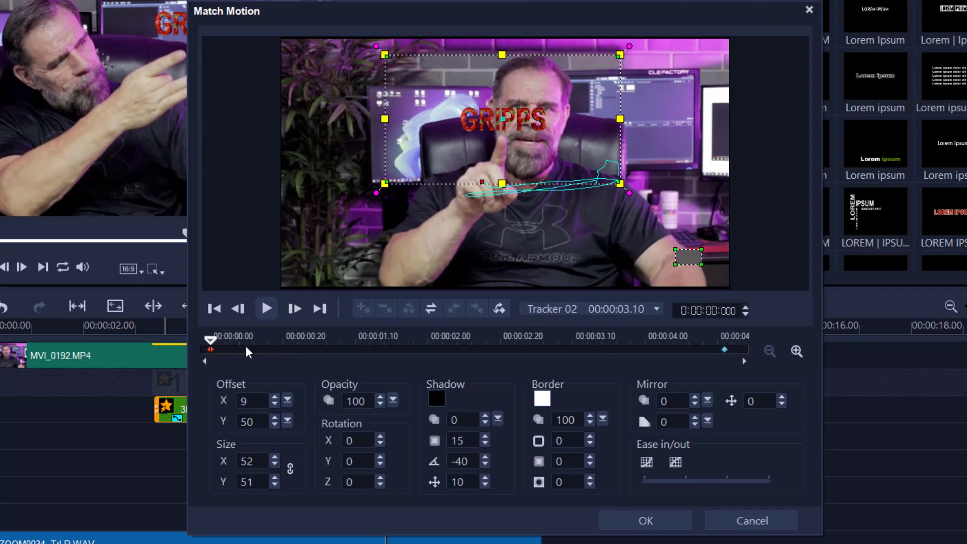
left_click_drag(214, 340, 690, 347)
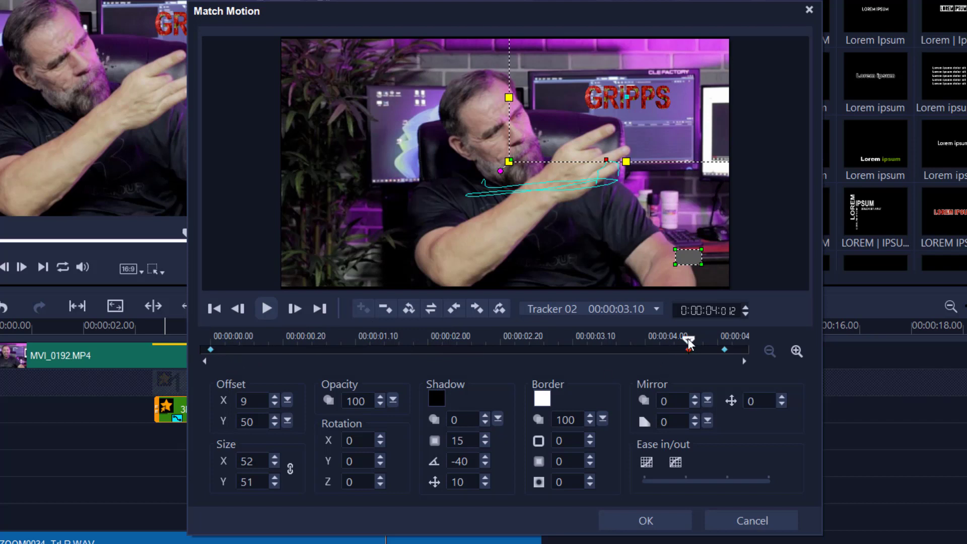
mouse_move(688, 339)
left_mouse_down()
mouse_move(586, 338)
mouse_move(740, 352)
mouse_move(692, 355)
left_mouse_up()
left_click(724, 350)
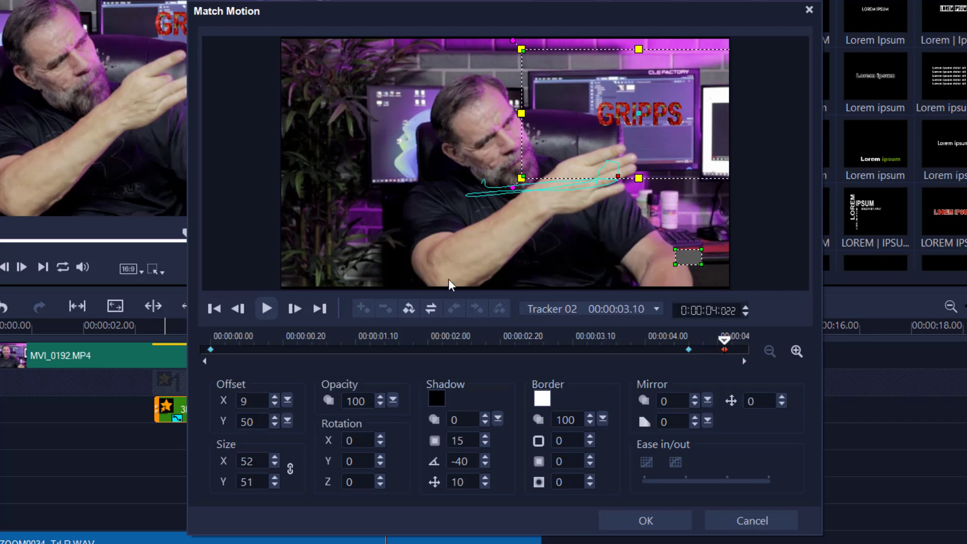
left_click_drag(553, 126, 727, 149)
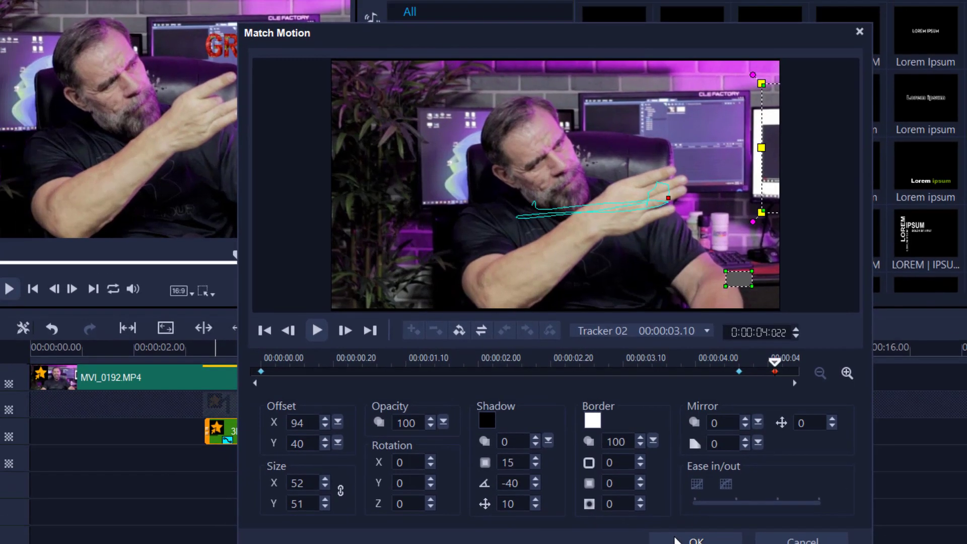
left_click(627, 521)
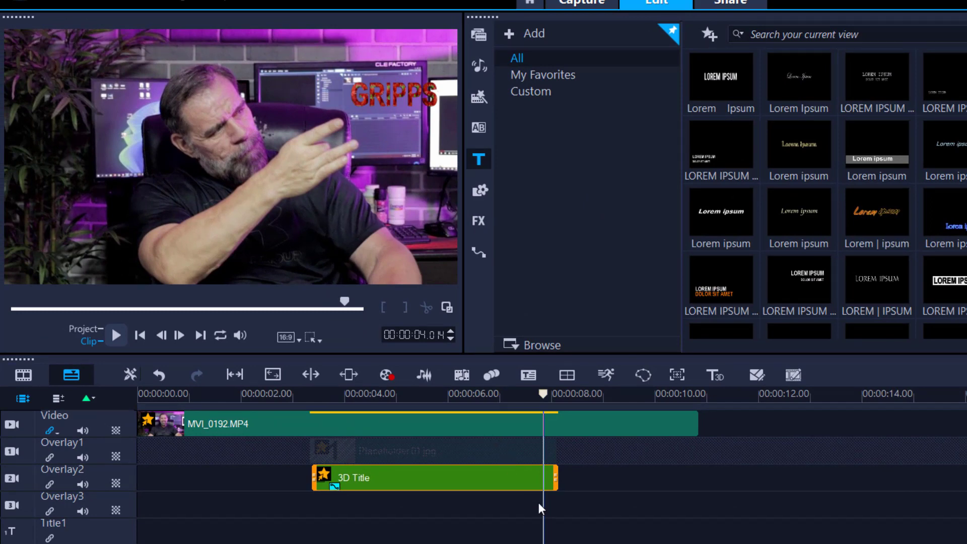
Play the project from just before the 3D title to check its exit out of the frame
left_click_drag(550, 395, 273, 399)
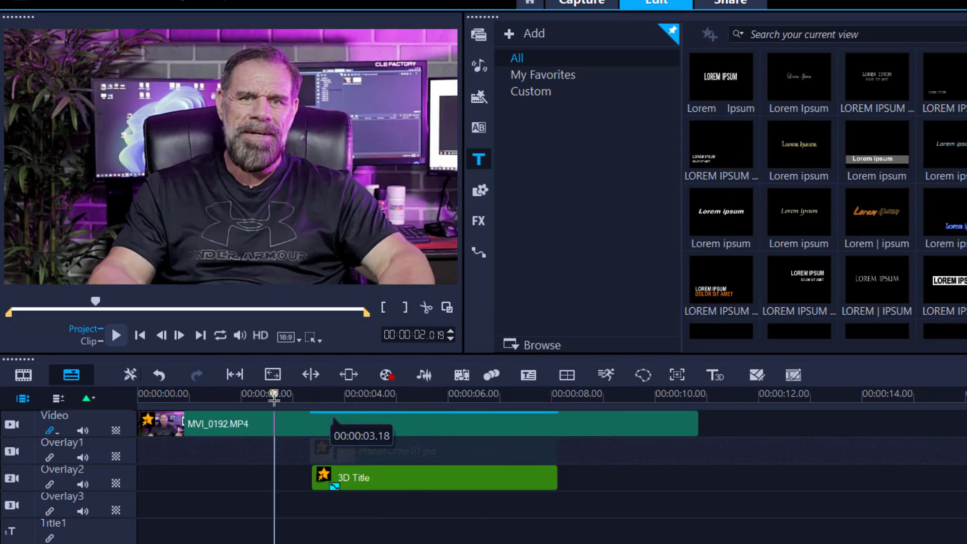
key("space")
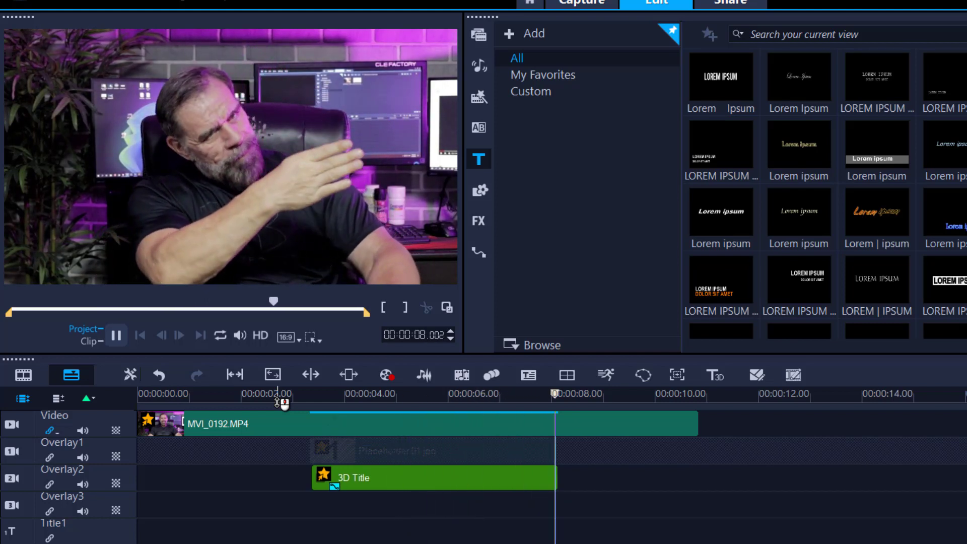
key("space")
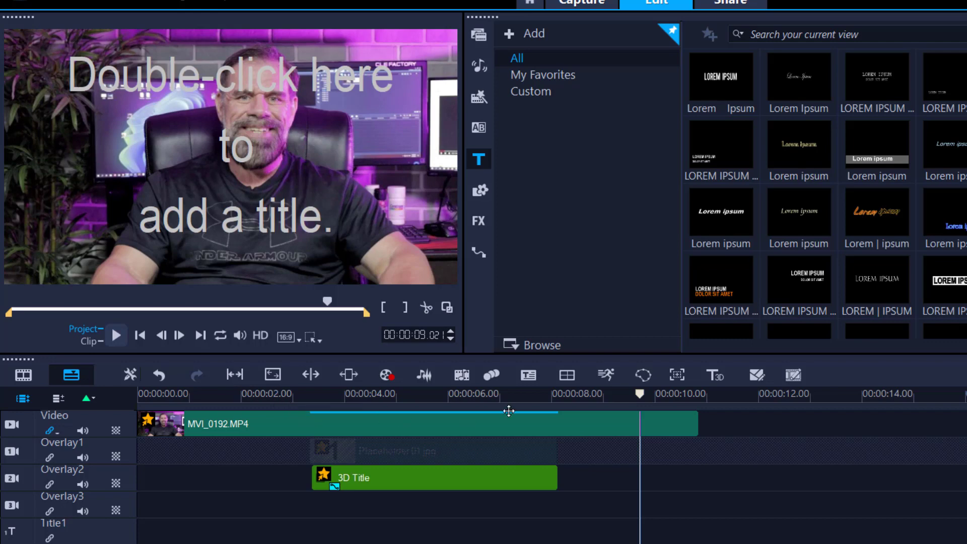
Add Swoosh.wav from the media library to the Voice track near the end of the 3D title and preview it
left_click(482, 35)
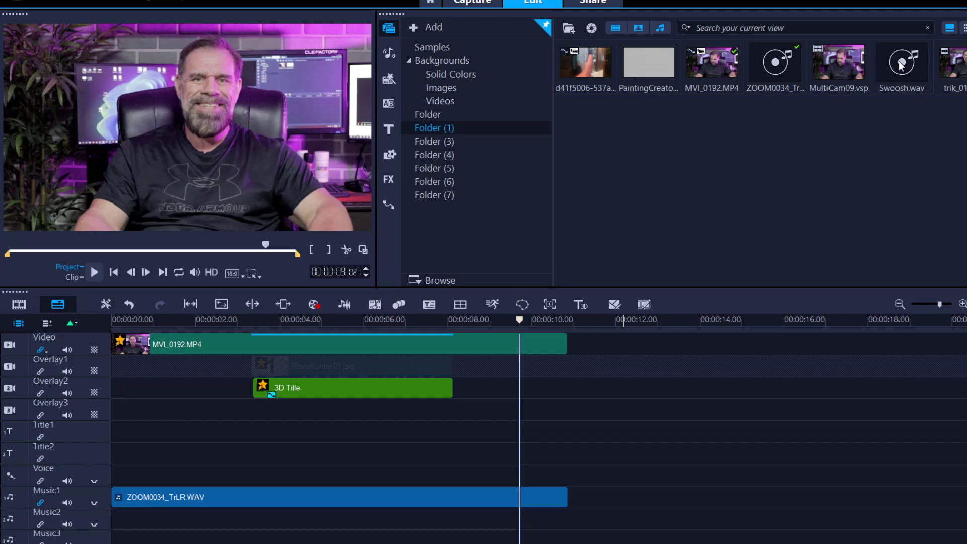
left_click_drag(901, 66, 460, 479)
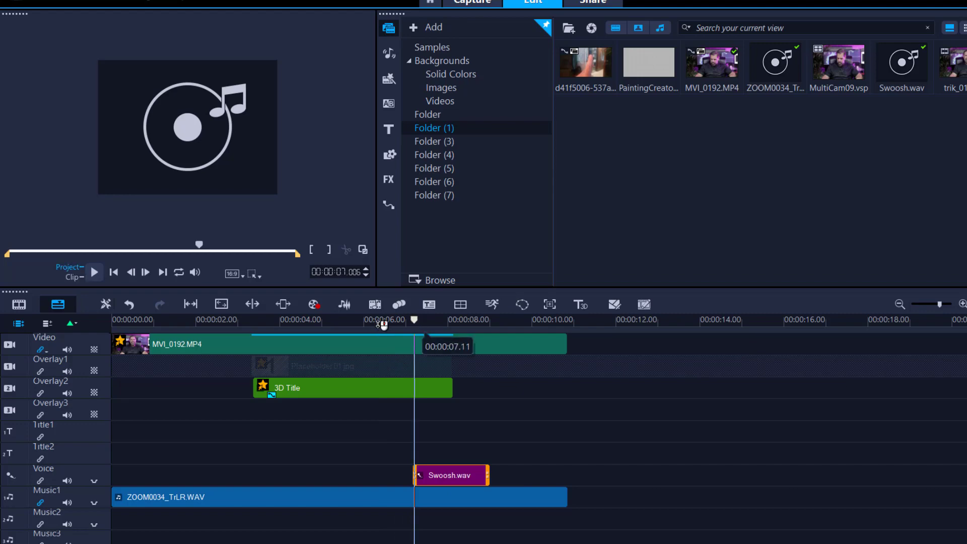
left_click(293, 319)
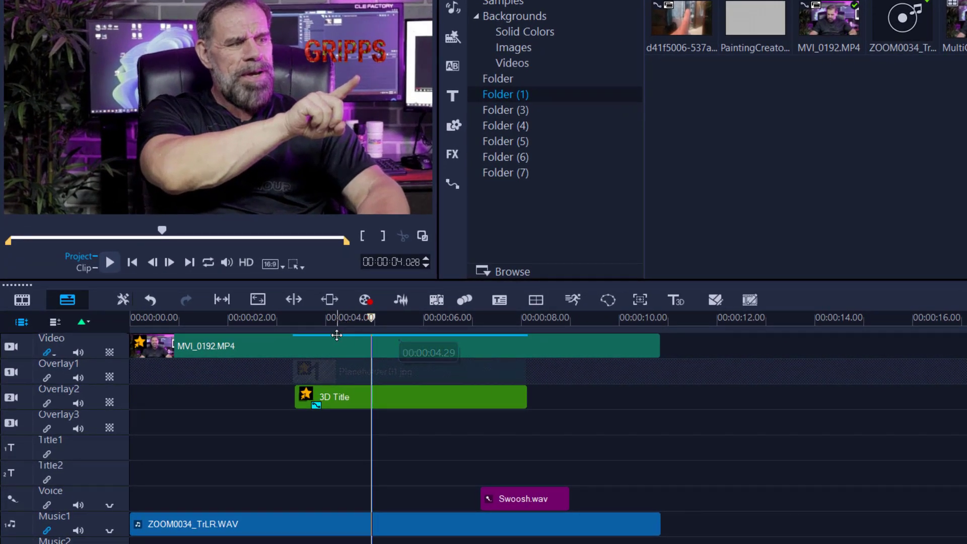
key("space")
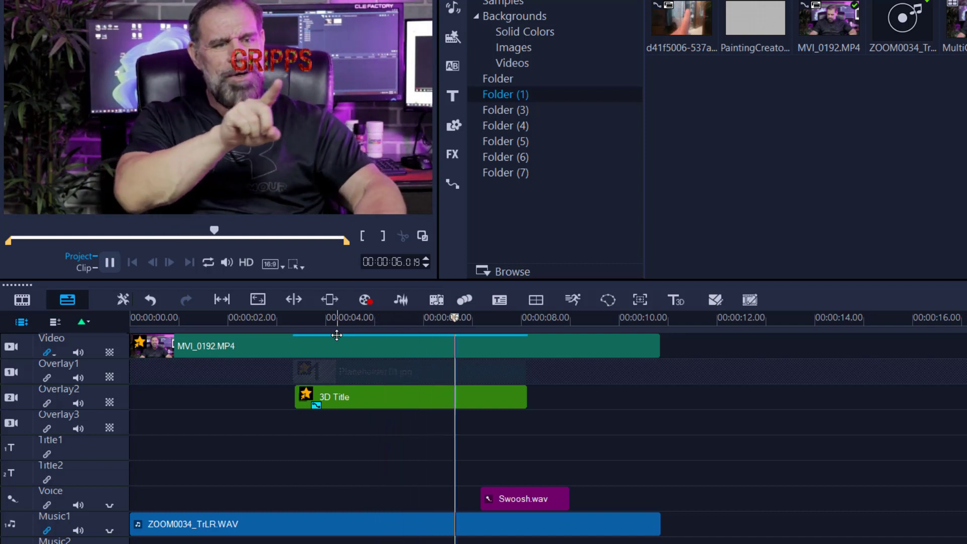
key("space")
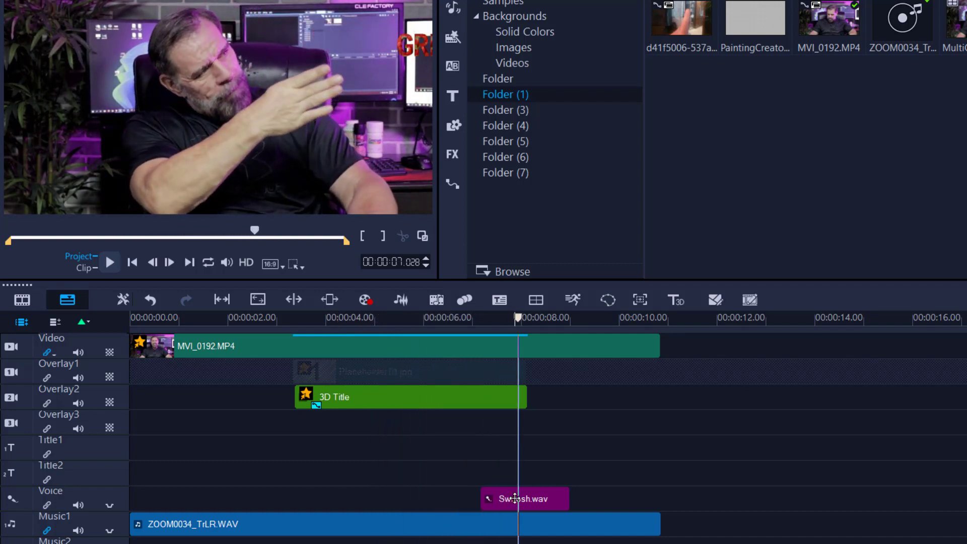
Shift the Swoosh.wav clip slightly earlier on the Voice track and play the section to check its timing
left_click_drag(515, 498, 494, 499)
left_click_drag(466, 314, 385, 315)
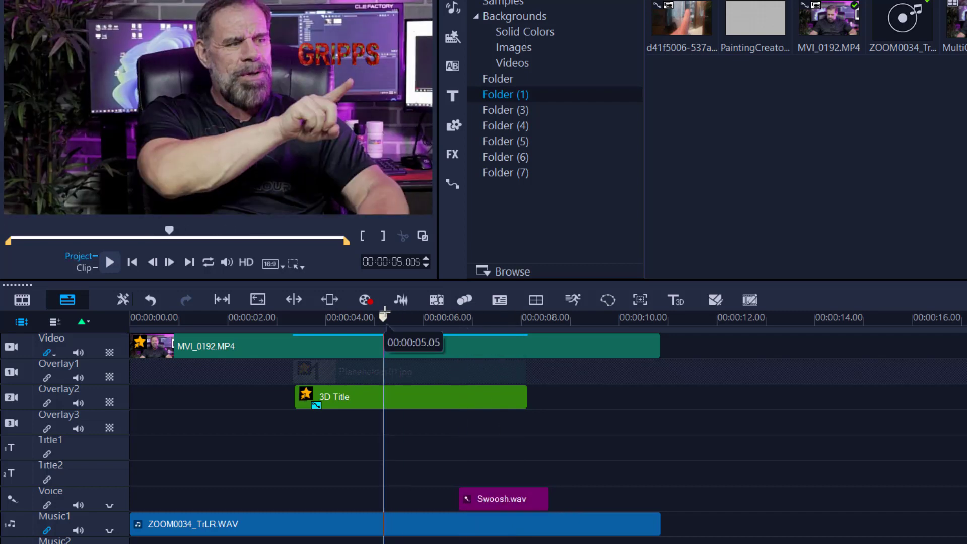
key("space")
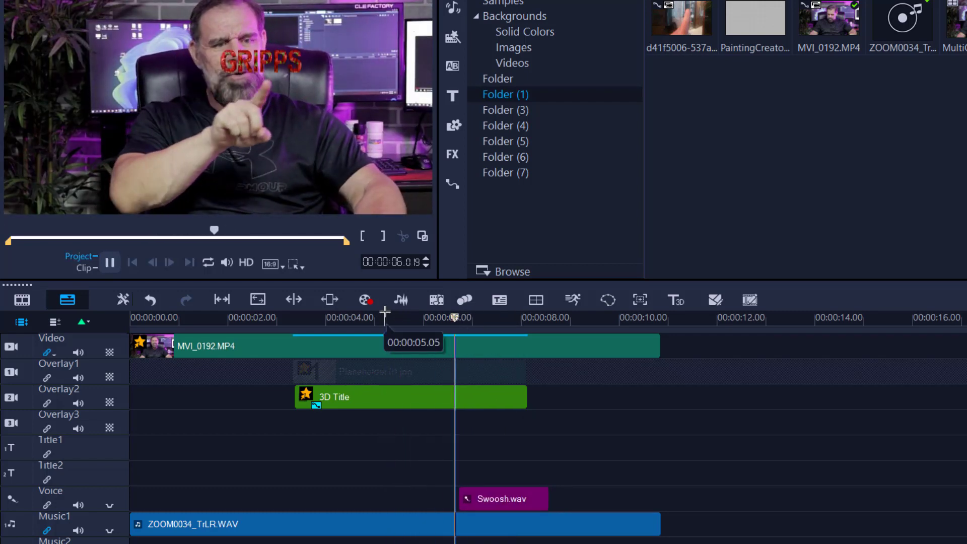
key("space")
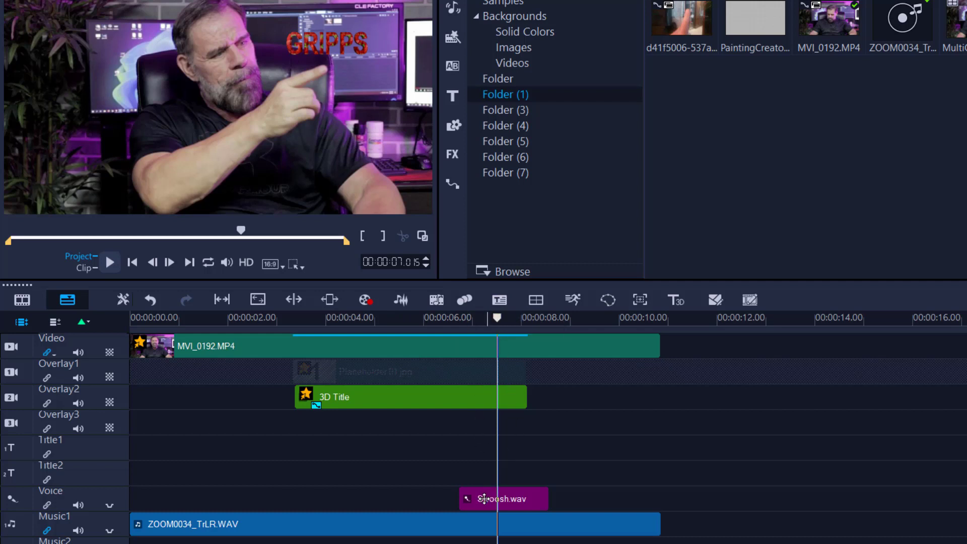
Show the audio waveforms, move Swoosh.wav later on the Voice track to match the hand swipe near 00:00:07.019, and preview it
left_click_drag(499, 318, 373, 313)
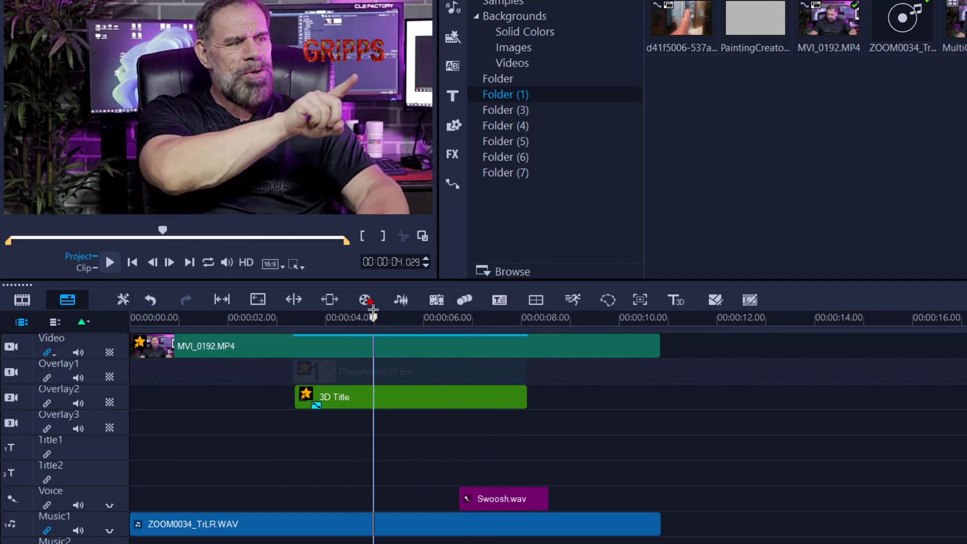
left_click(400, 300)
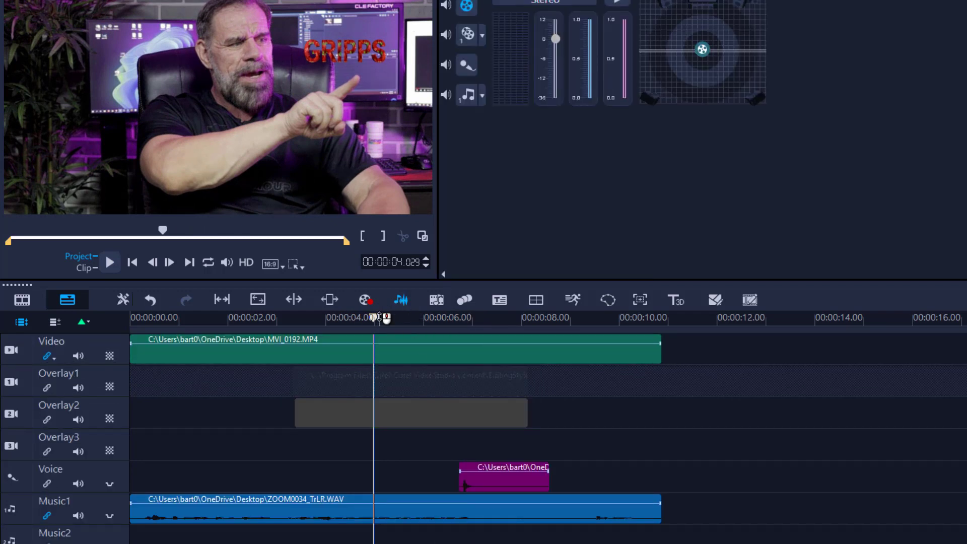
left_click_drag(373, 318, 503, 332)
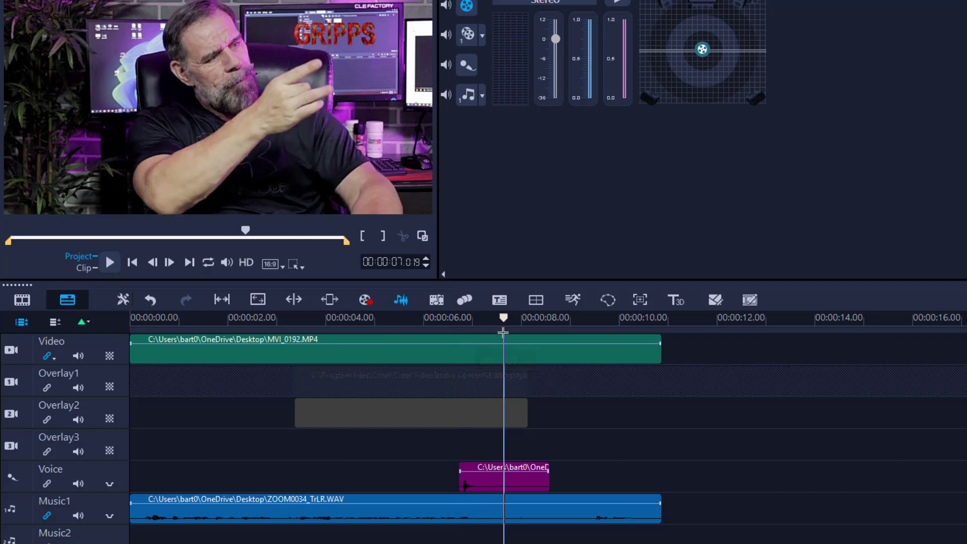
left_click(481, 475)
mouse_move(481, 476)
left_mouse_down()
mouse_move(524, 479)
mouse_move(510, 479)
mouse_move(593, 524)
mouse_move(592, 506)
left_mouse_up()
left_click(492, 312)
left_click(428, 318)
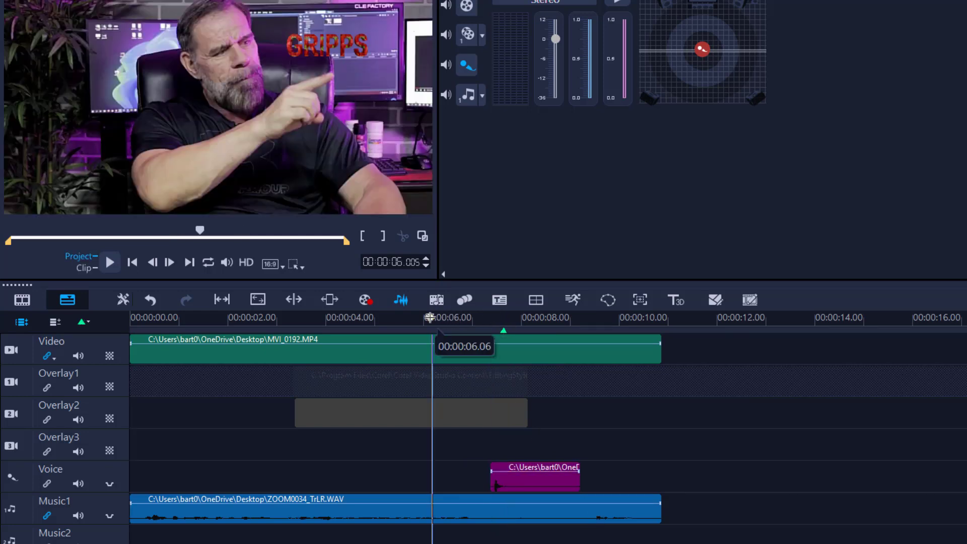
key("space")
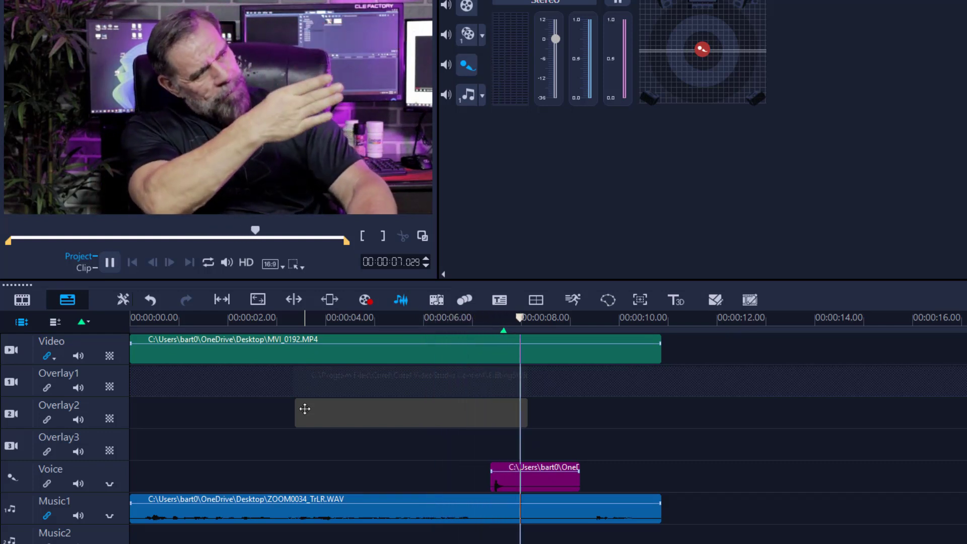
key("space")
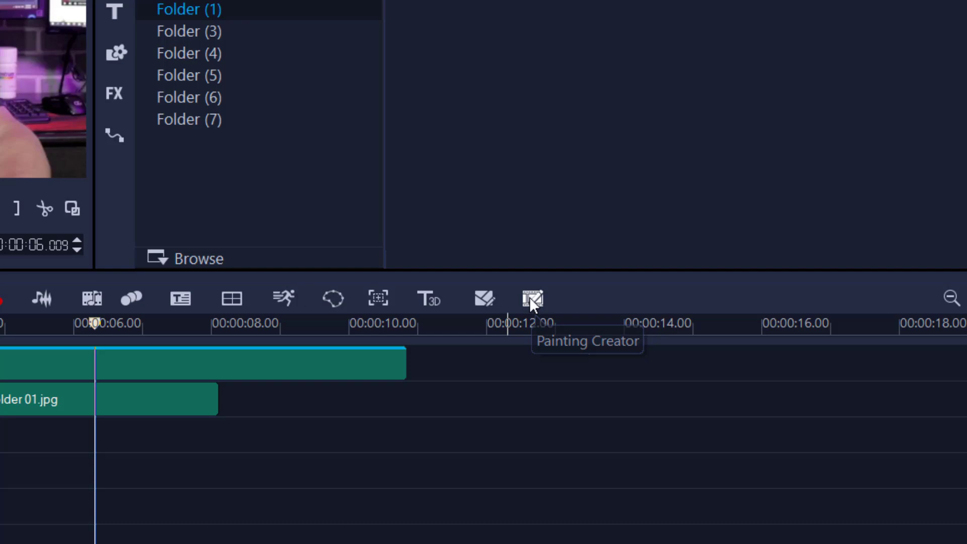
Open Painting Creator and set its background opacity to 0, with the whole canvas in view
left_click(530, 297)
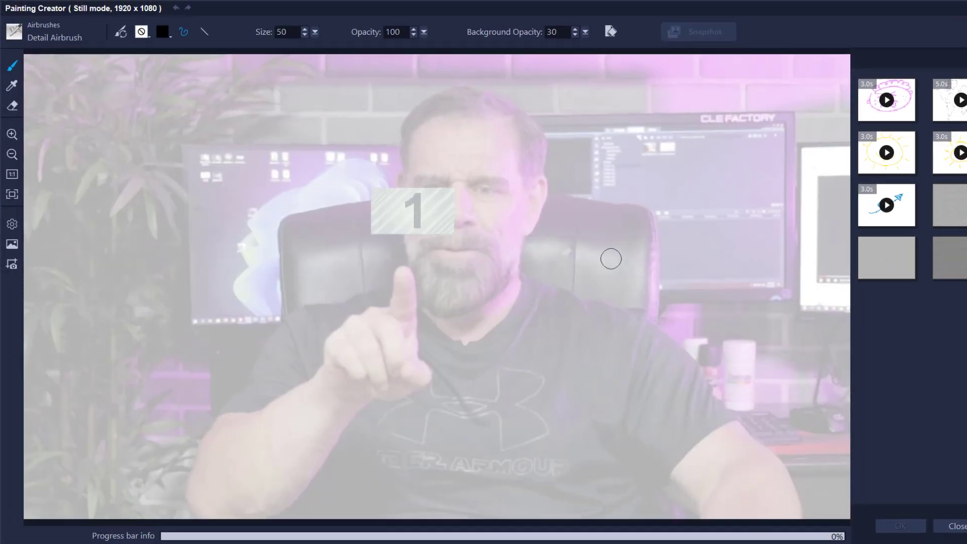
double_click(553, 32)
type("0")
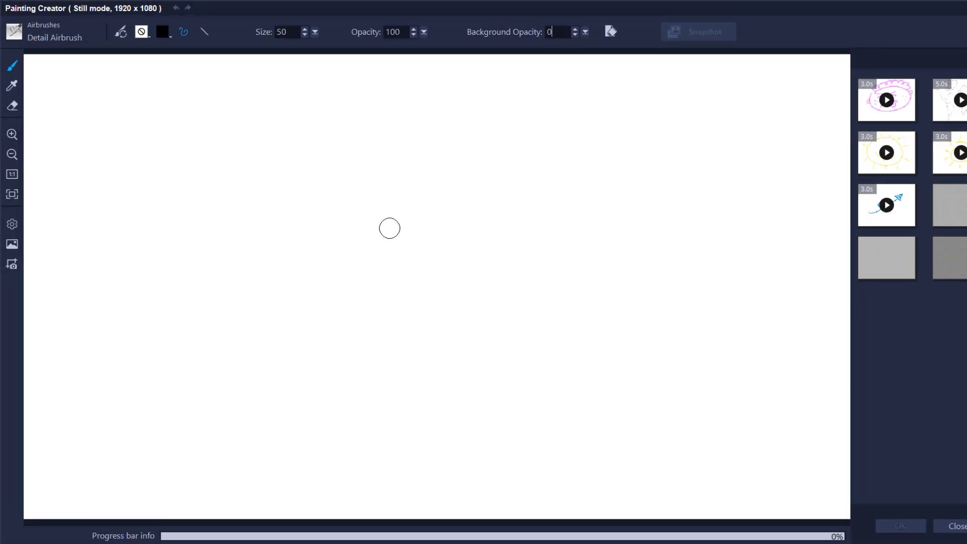
left_click(12, 154)
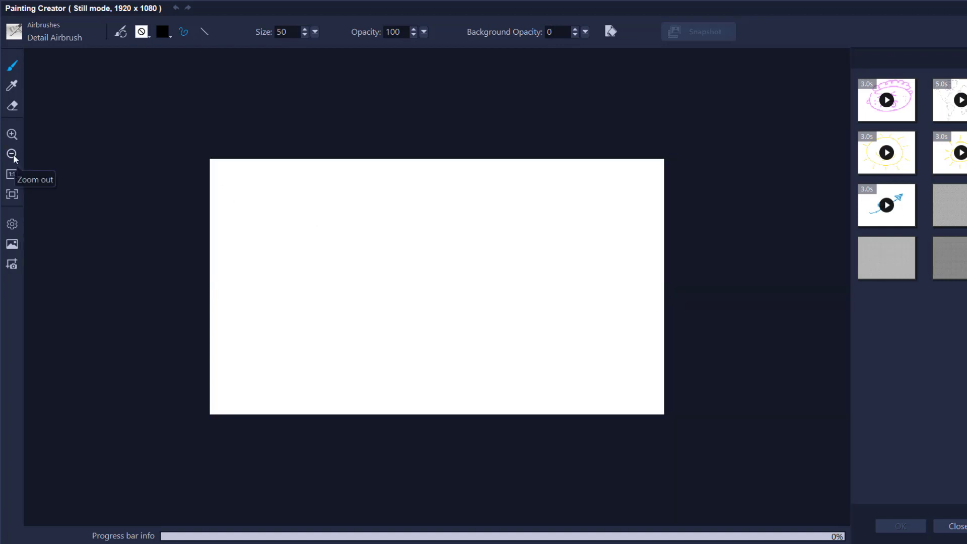
Choose the Square brush from Basic Shapes and set its size to 3000
left_click(15, 32)
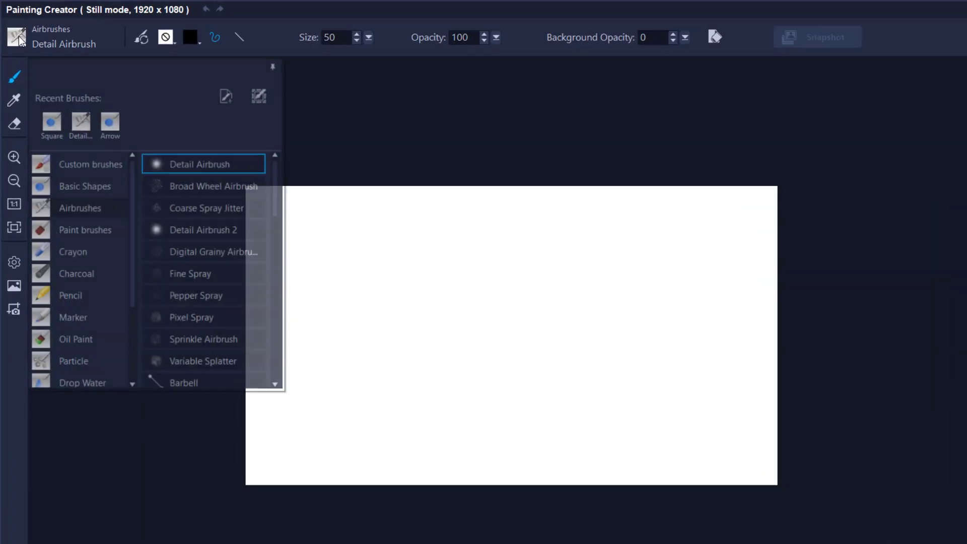
left_click(95, 247)
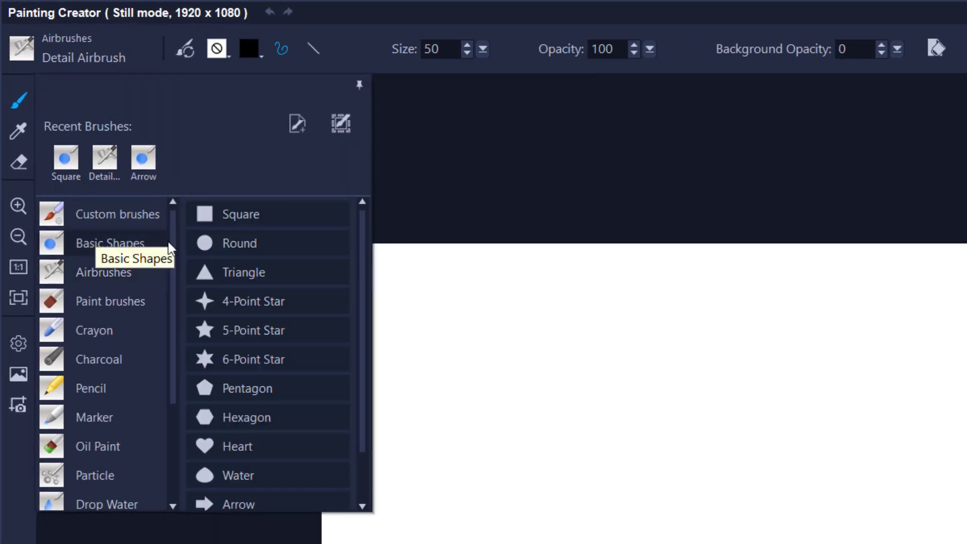
left_click(219, 218)
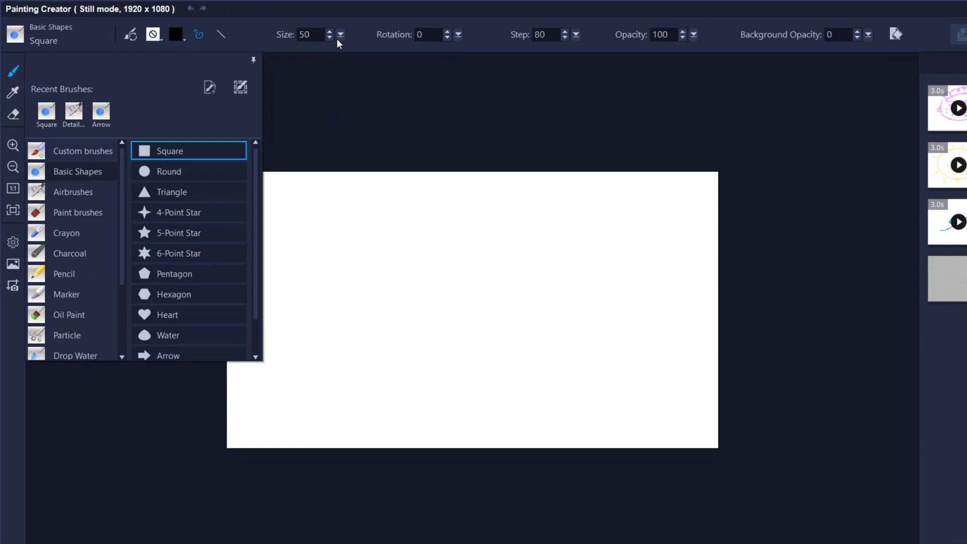
left_click(483, 49)
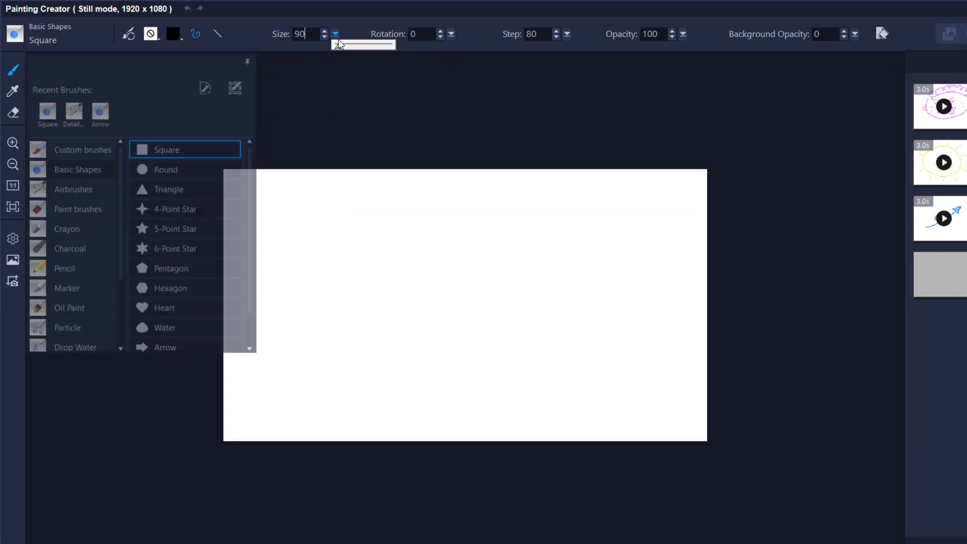
left_click_drag(479, 64, 522, 78)
left_click_drag(365, 54, 395, 54)
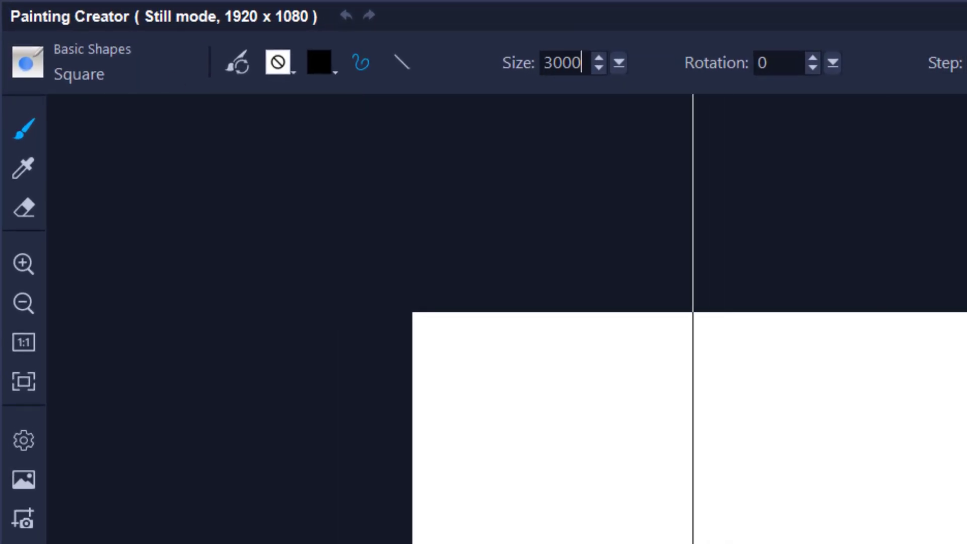
Apply Texture 32 to the square brush
left_click(282, 65)
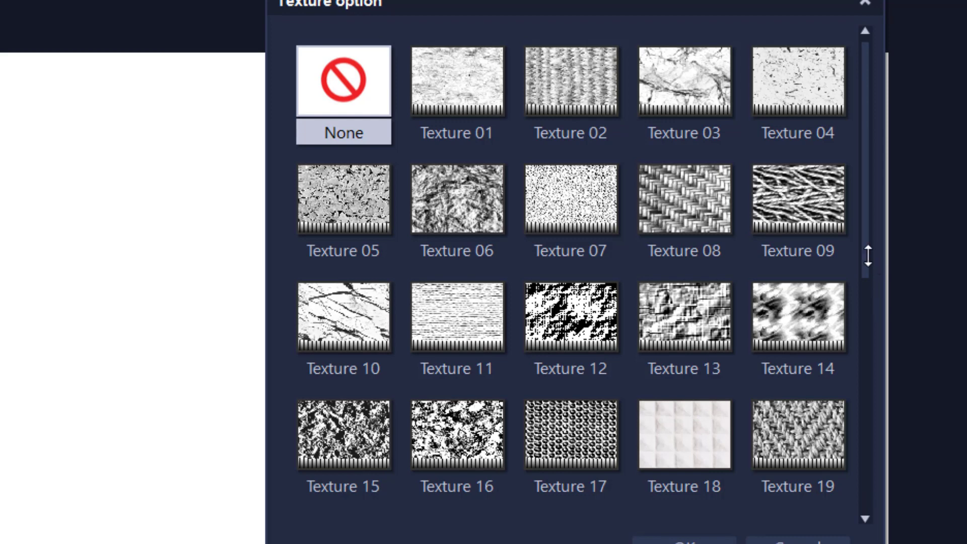
left_click_drag(868, 255, 863, 458)
left_click(559, 436)
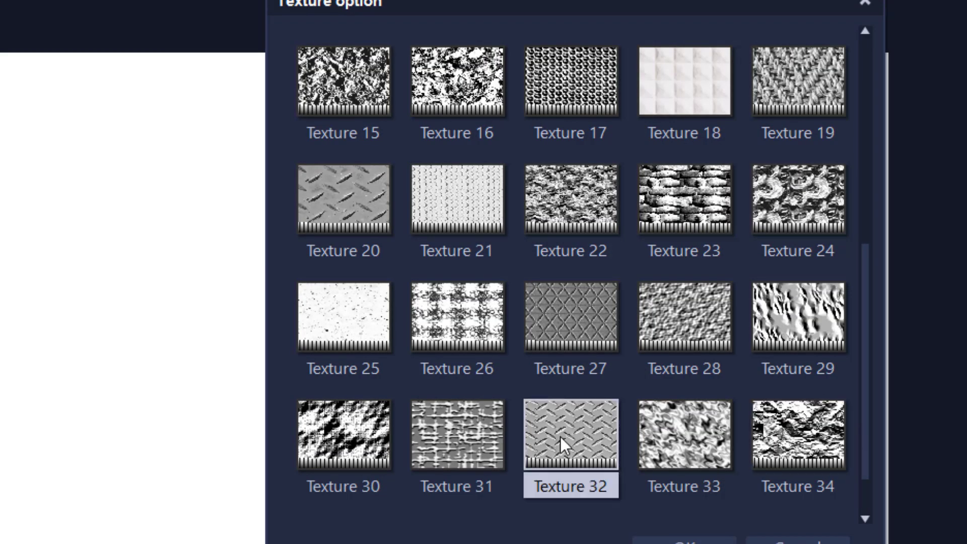
left_click(633, 538)
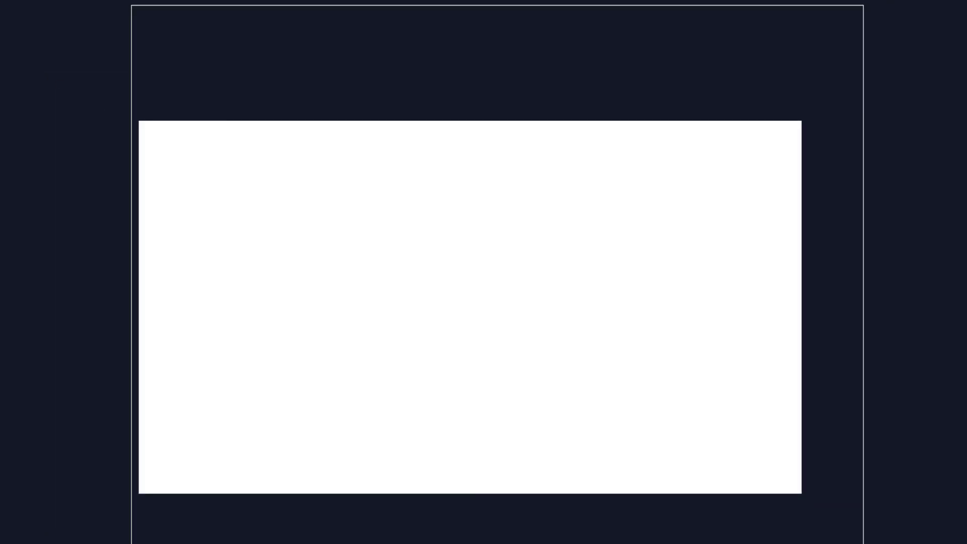